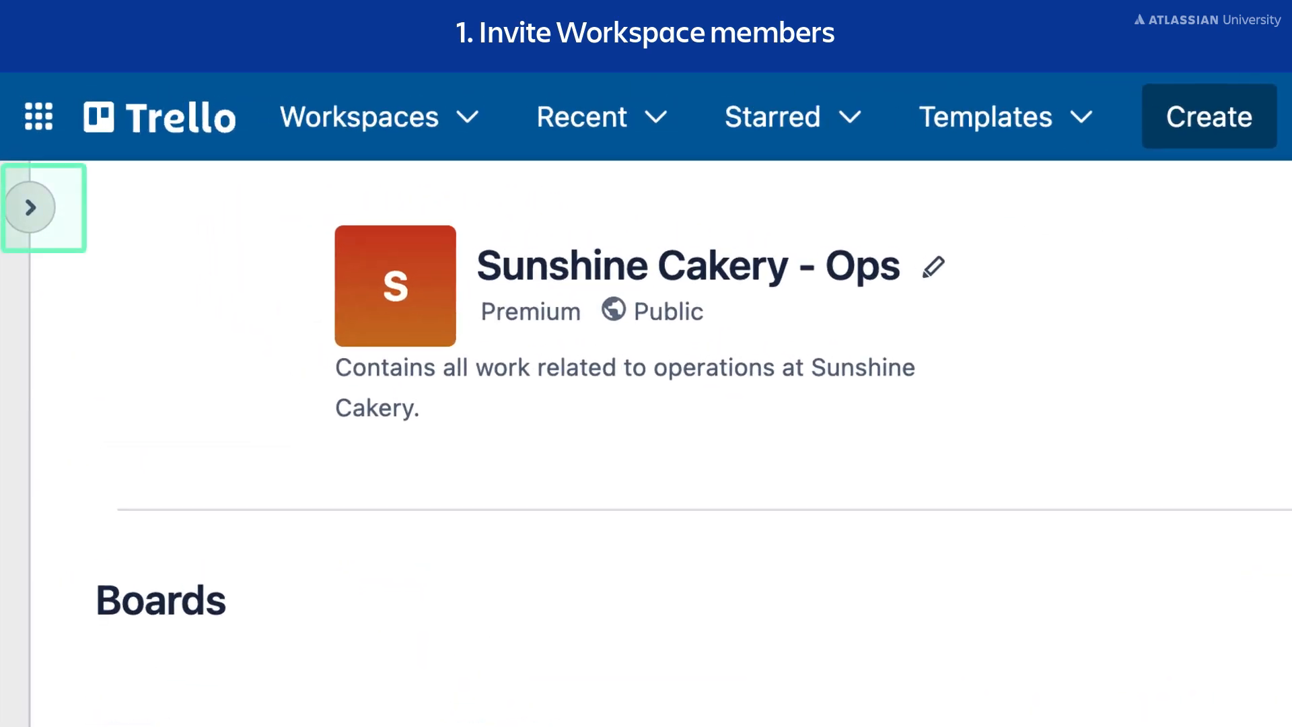
Step: Invite a new member by e-mail, adding a welcome note about managing Sunshine Cakery orders
click(31, 208)
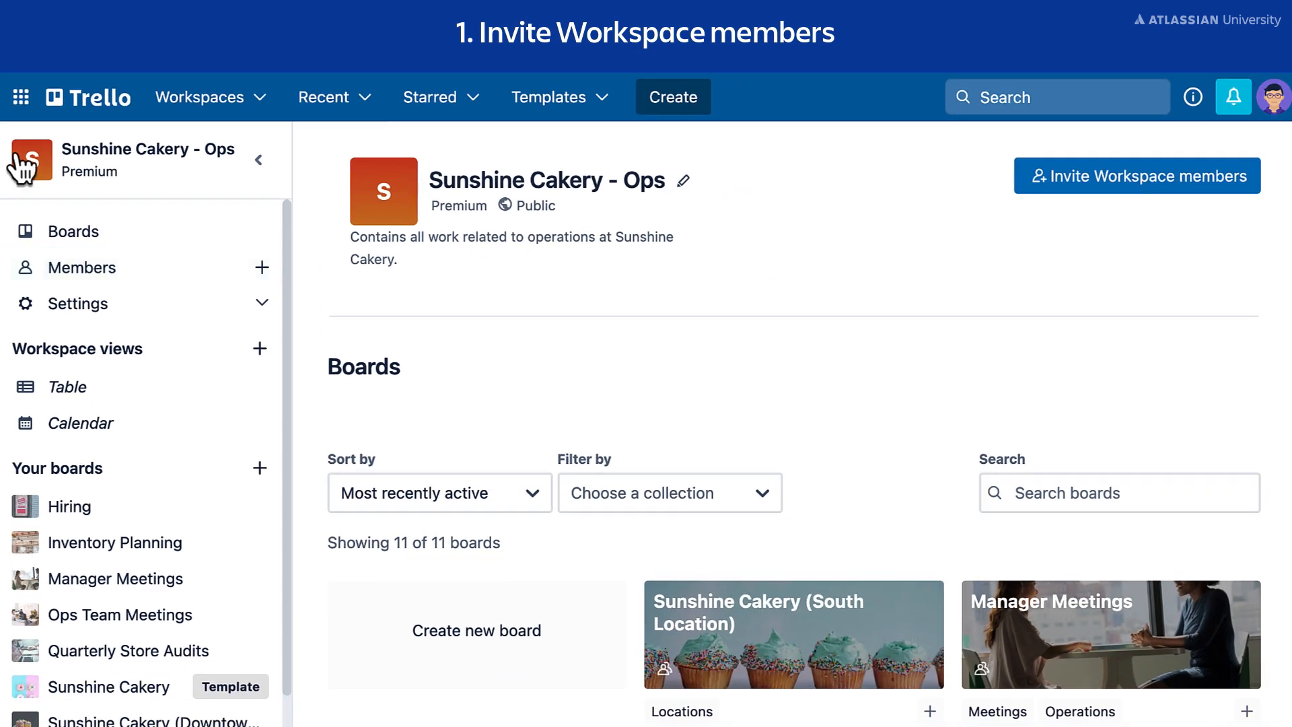
click(171, 277)
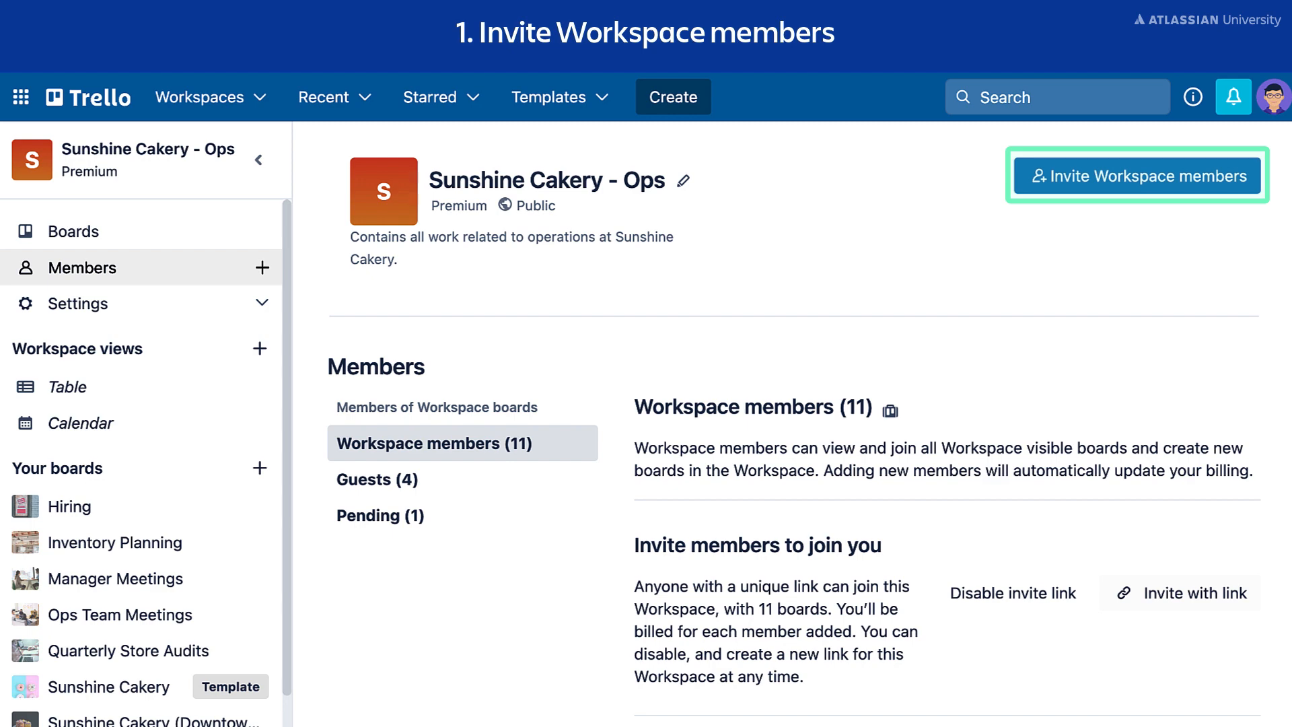
click(1137, 183)
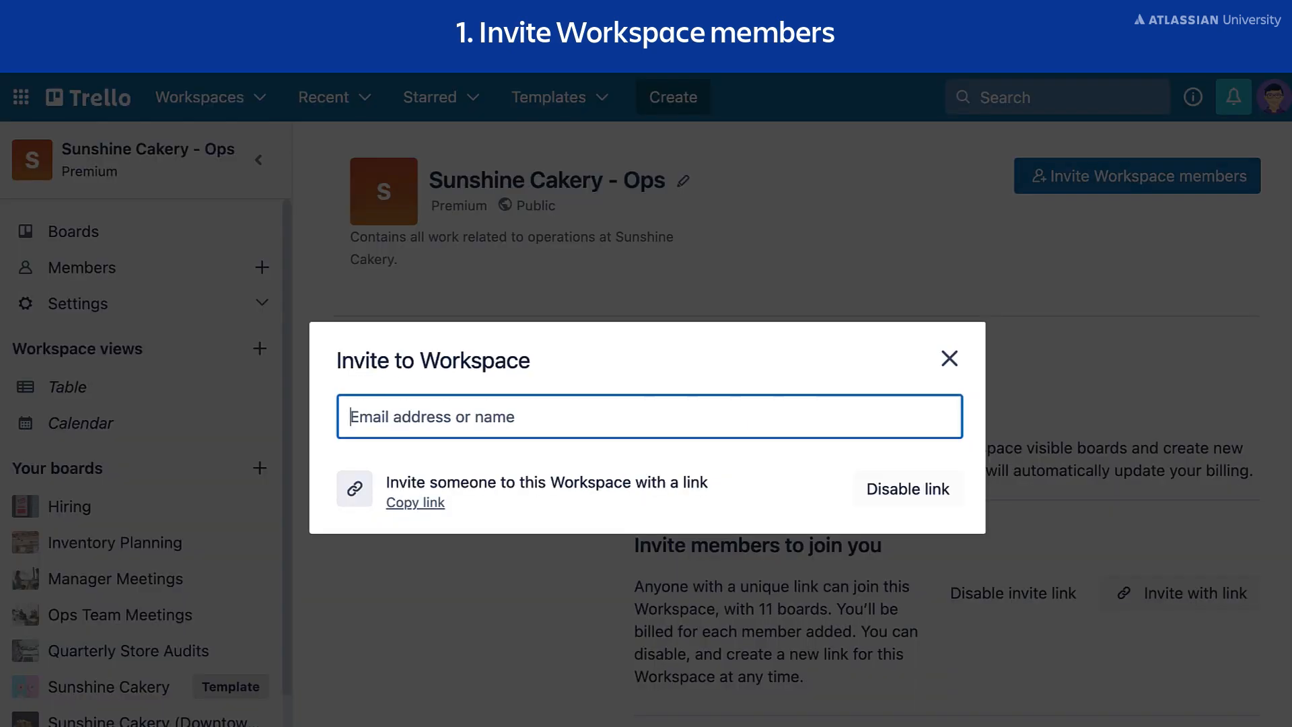
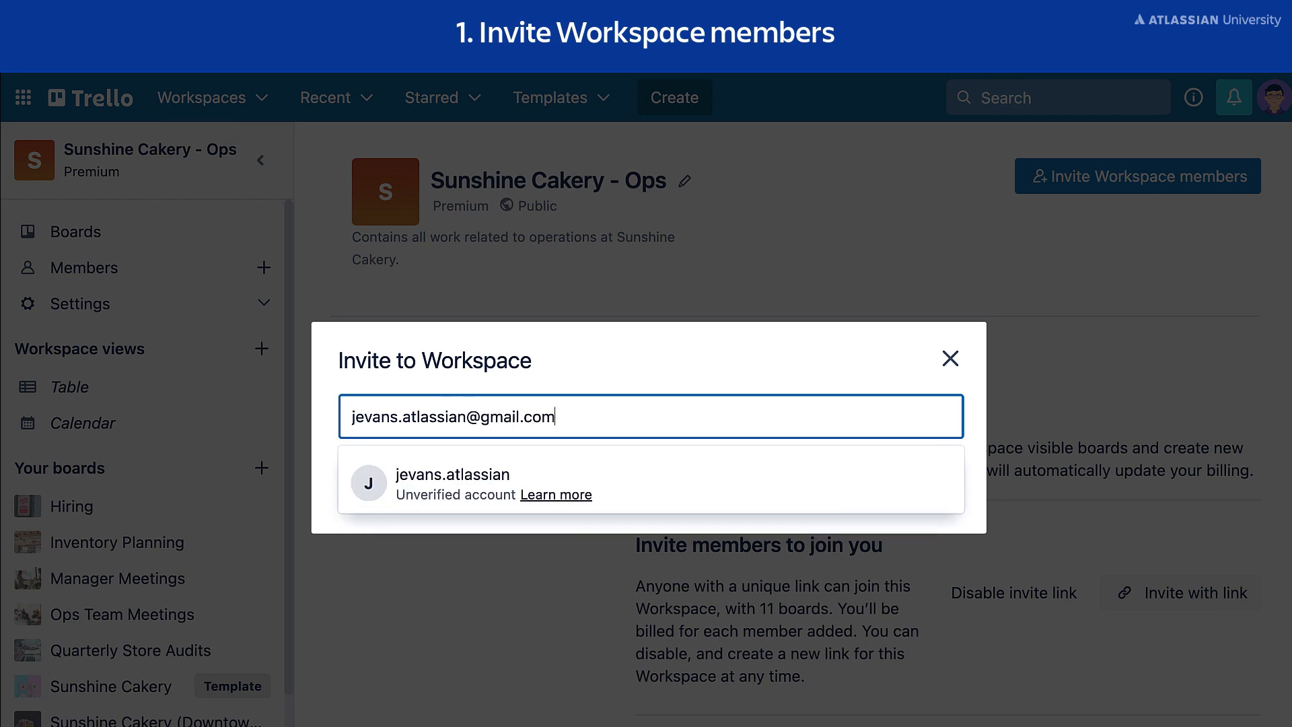
click(906, 476)
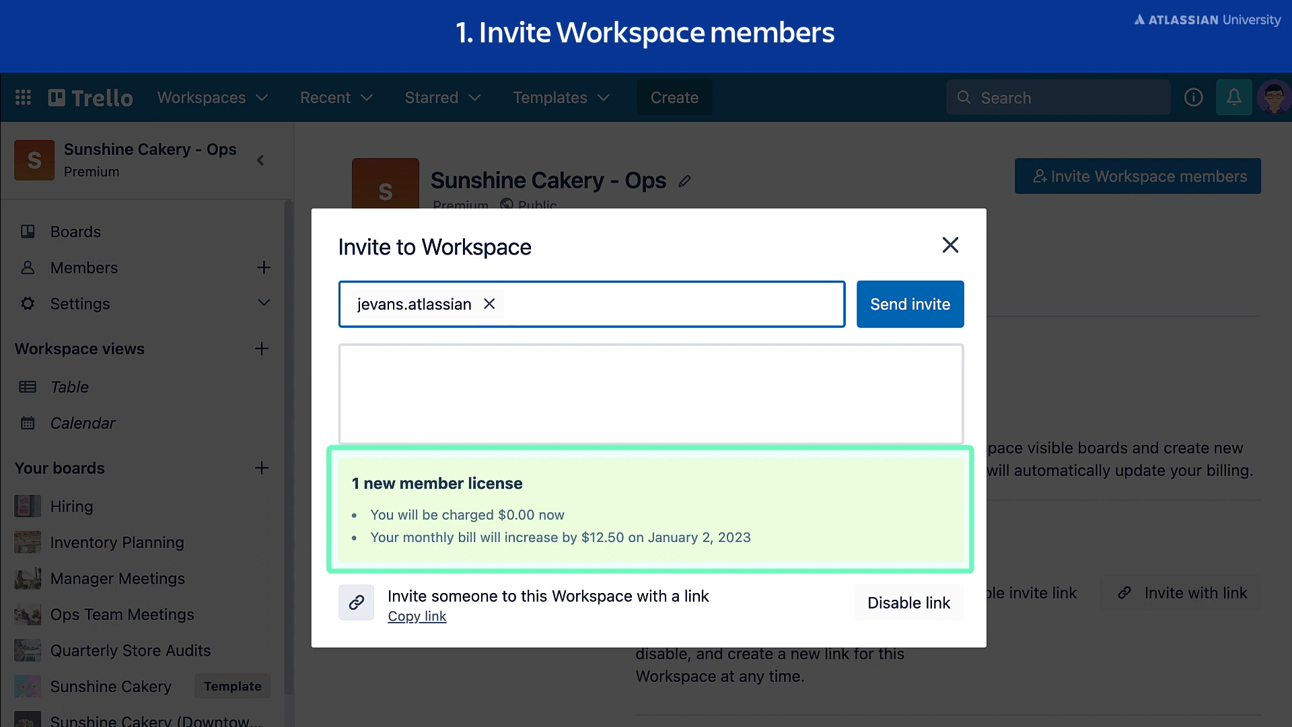
click(650, 394)
text(Hey Jer)
text(nifer! This is w)
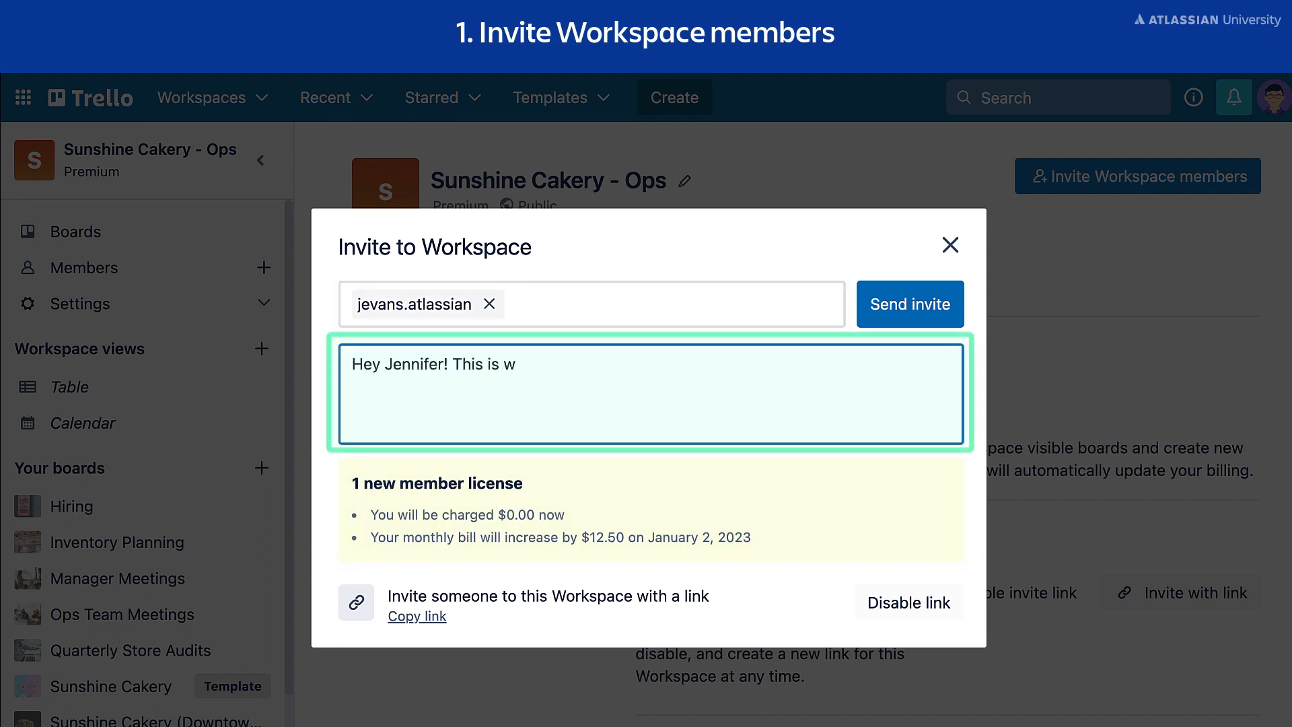
text(here we manage all of our orders at Sunshine Cakery.)
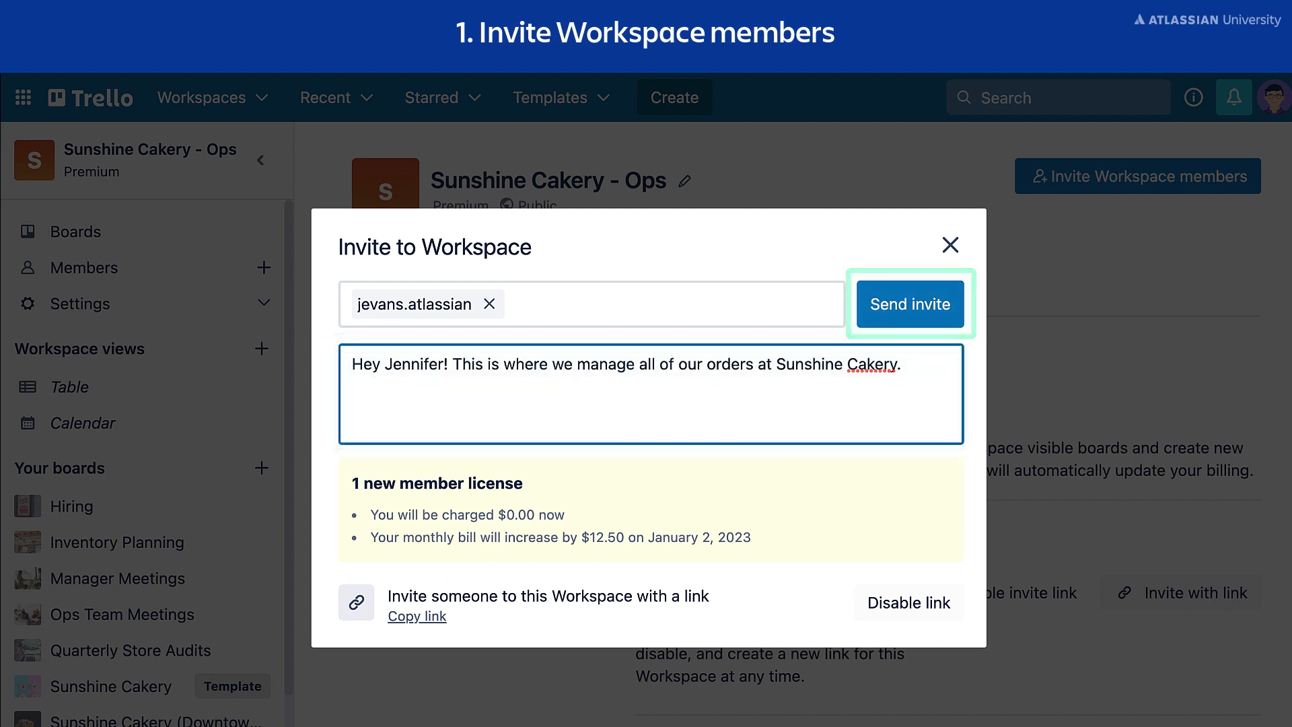
click(945, 317)
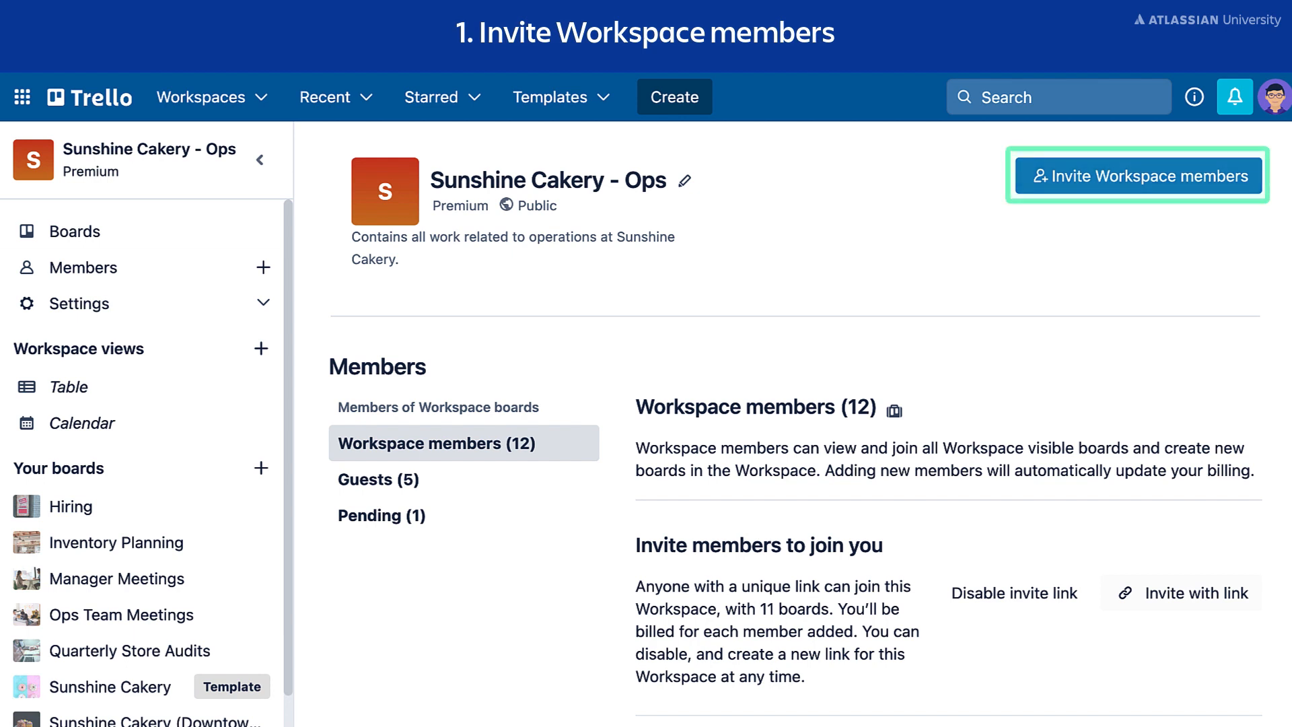
Step: Copy the workspace invite link, then disable joining the workspace by invite link
click(1102, 188)
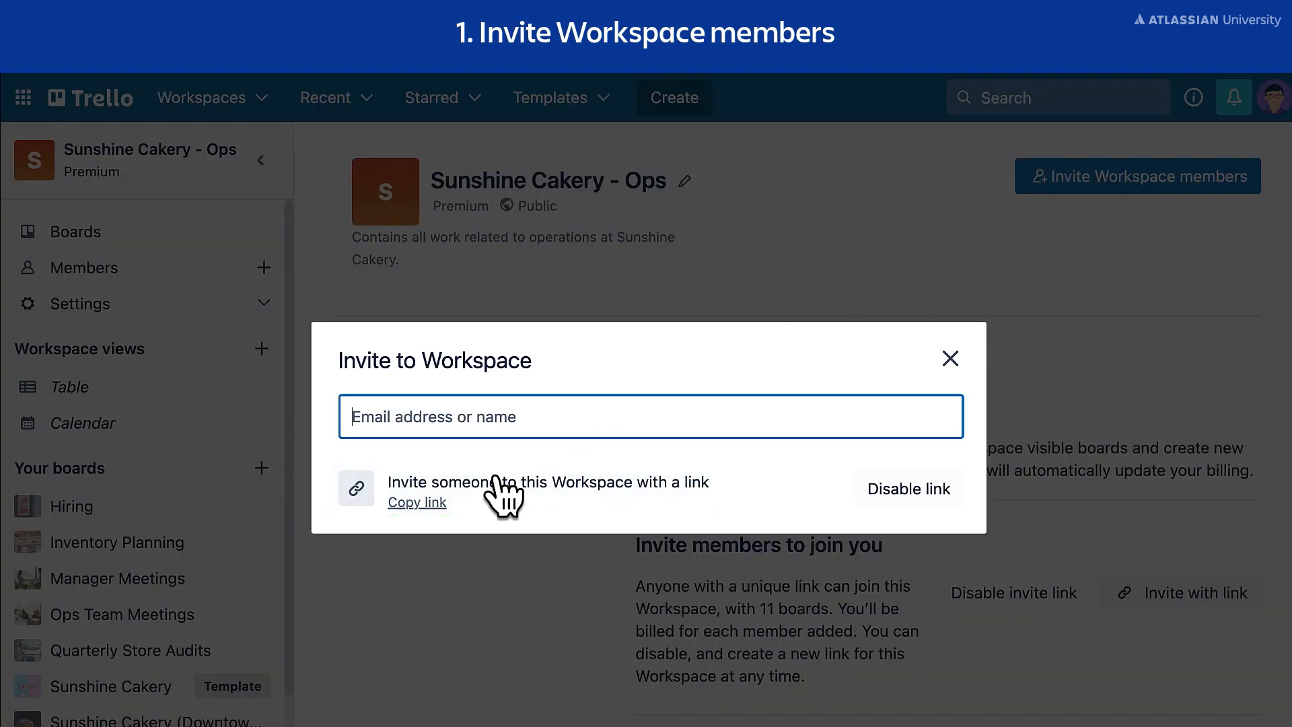
click(430, 504)
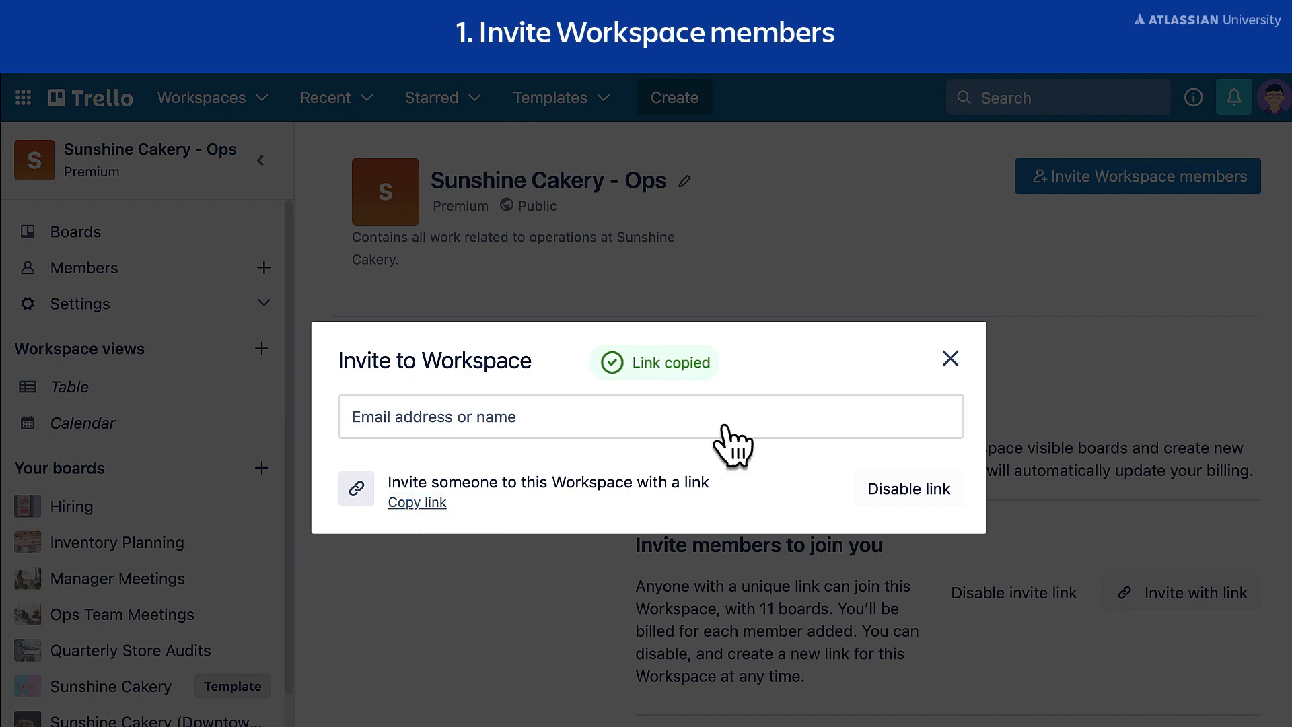
click(950, 360)
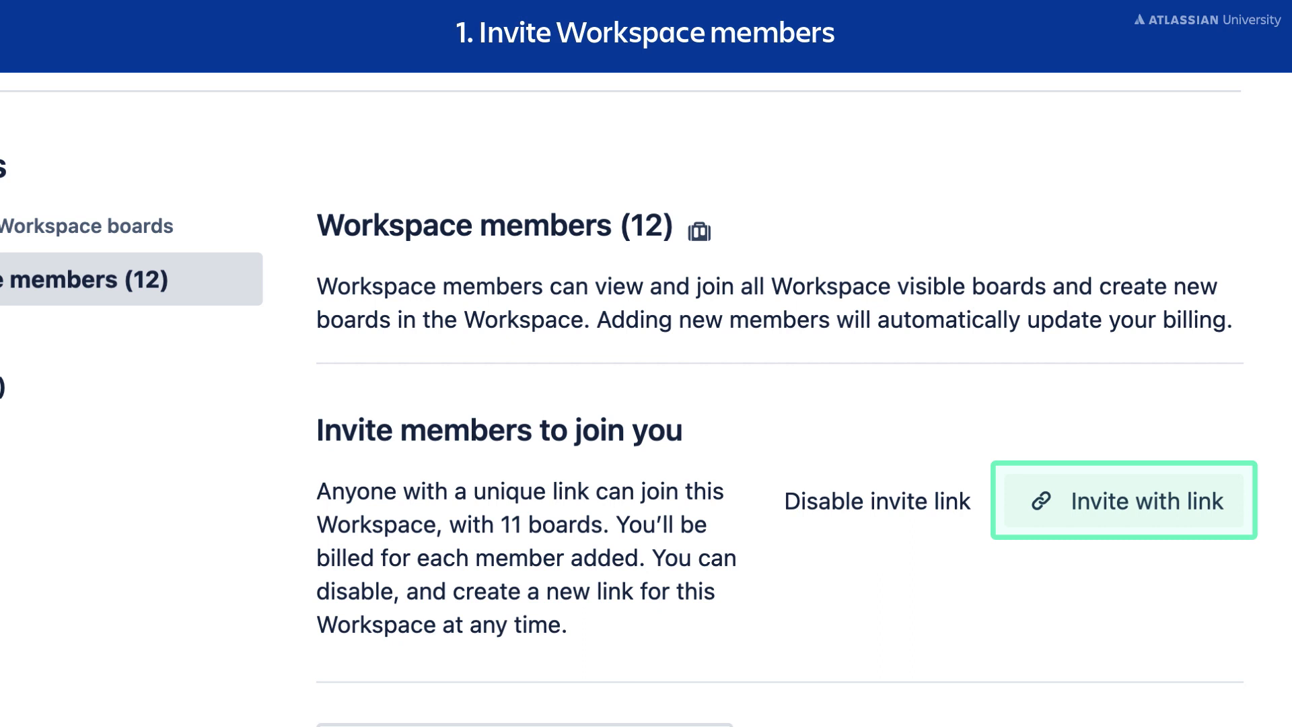
click(1056, 511)
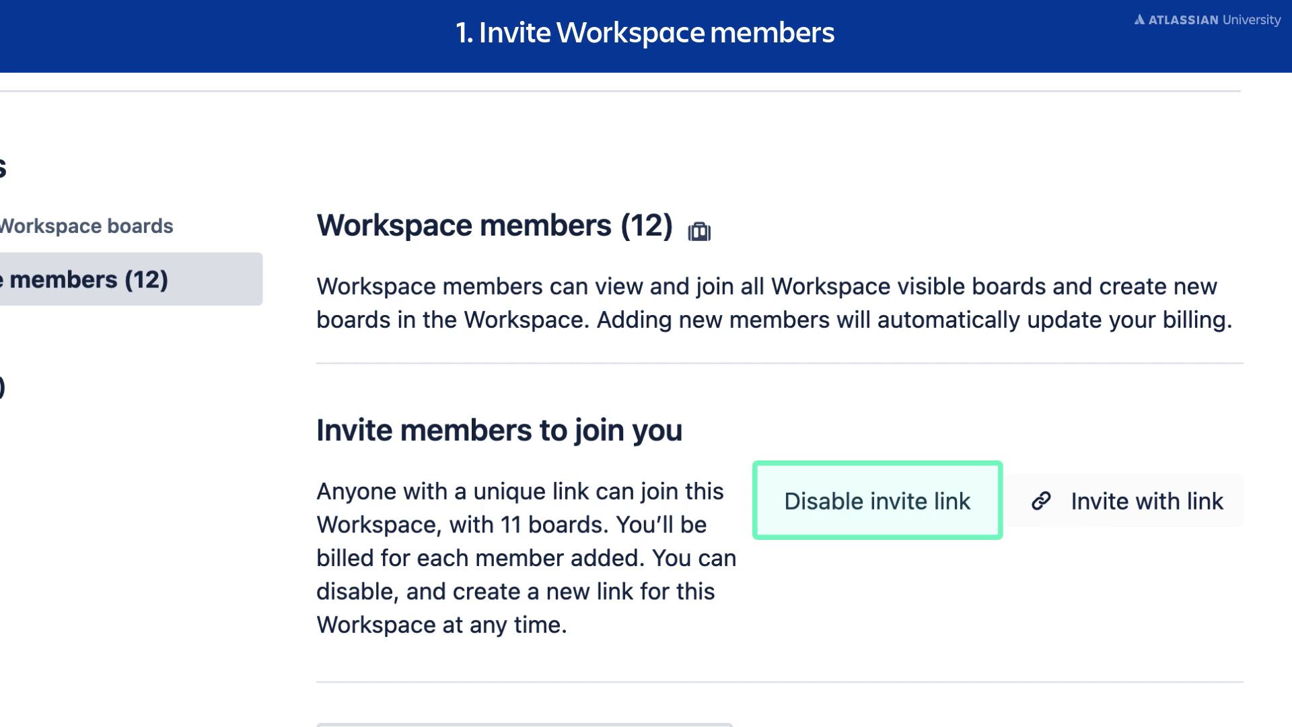
click(951, 518)
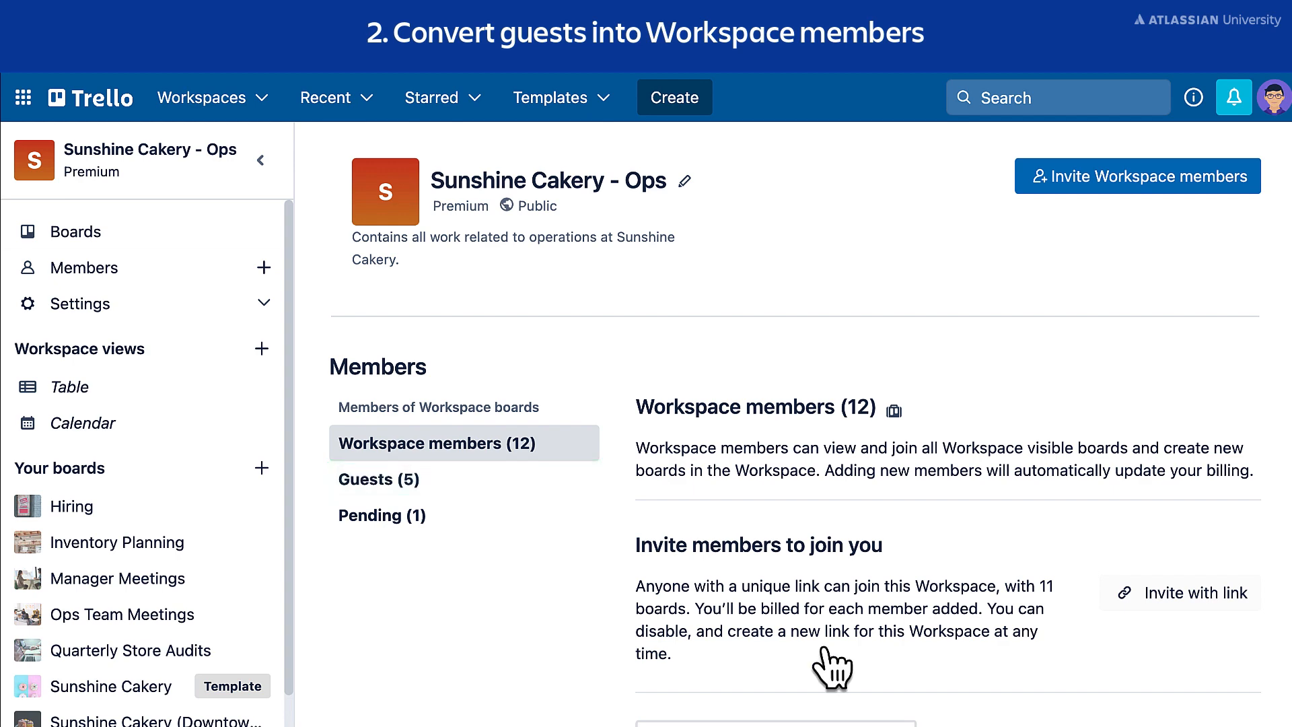
Step: Open the workspace's Guests list and scroll to the multi-board guest
click(464, 481)
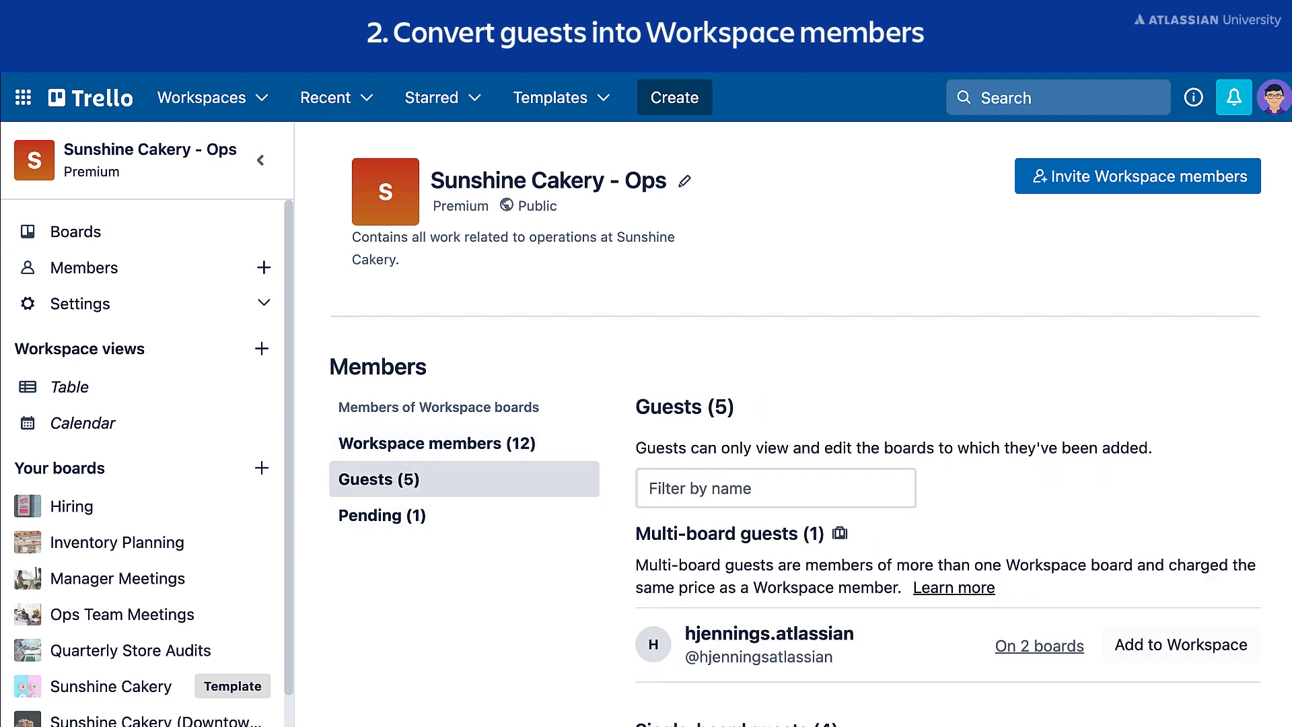
scroll(807, 431, down, 3)
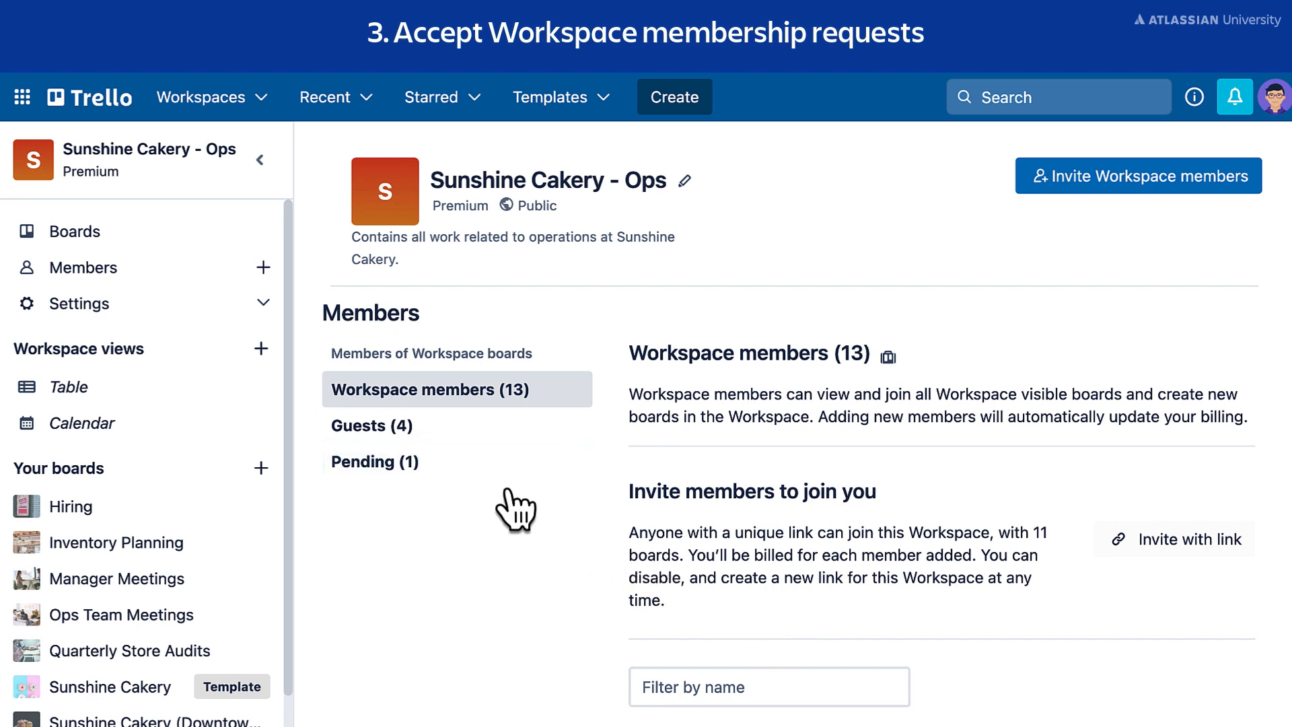
Step: Accept the pending request to join the workspace from the Pending list
click(442, 467)
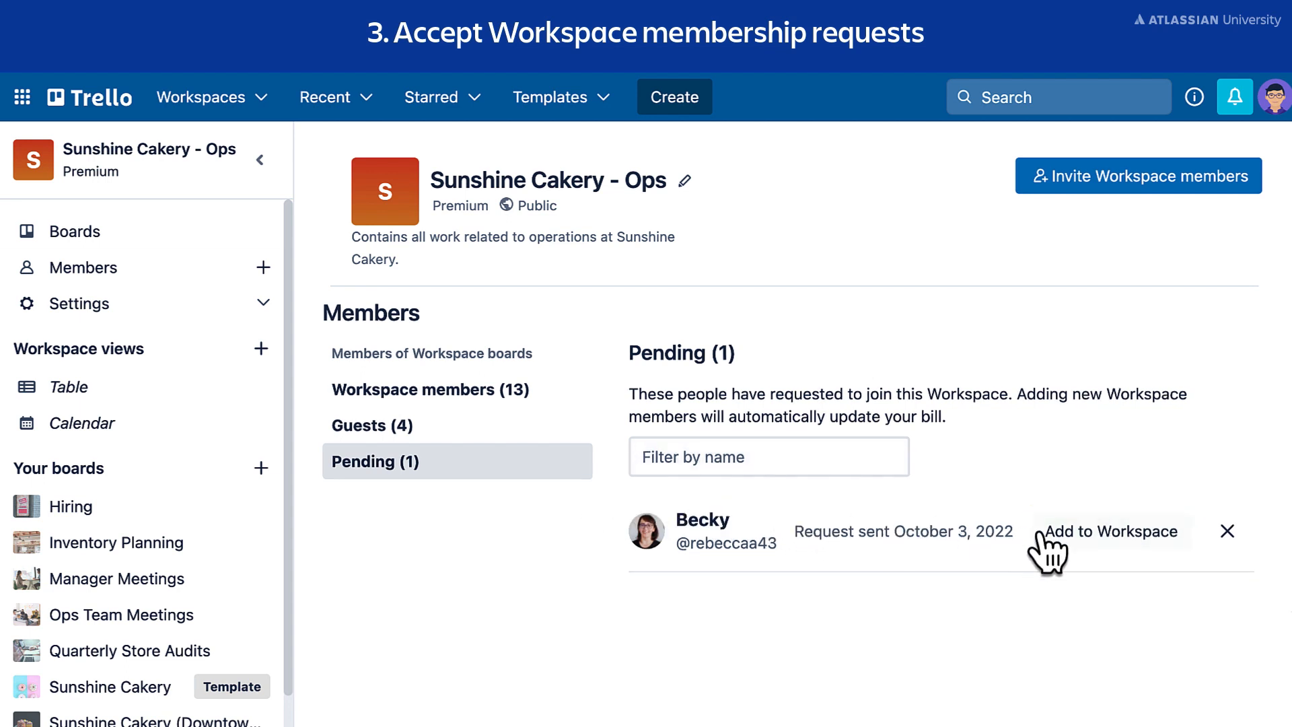
click(1104, 532)
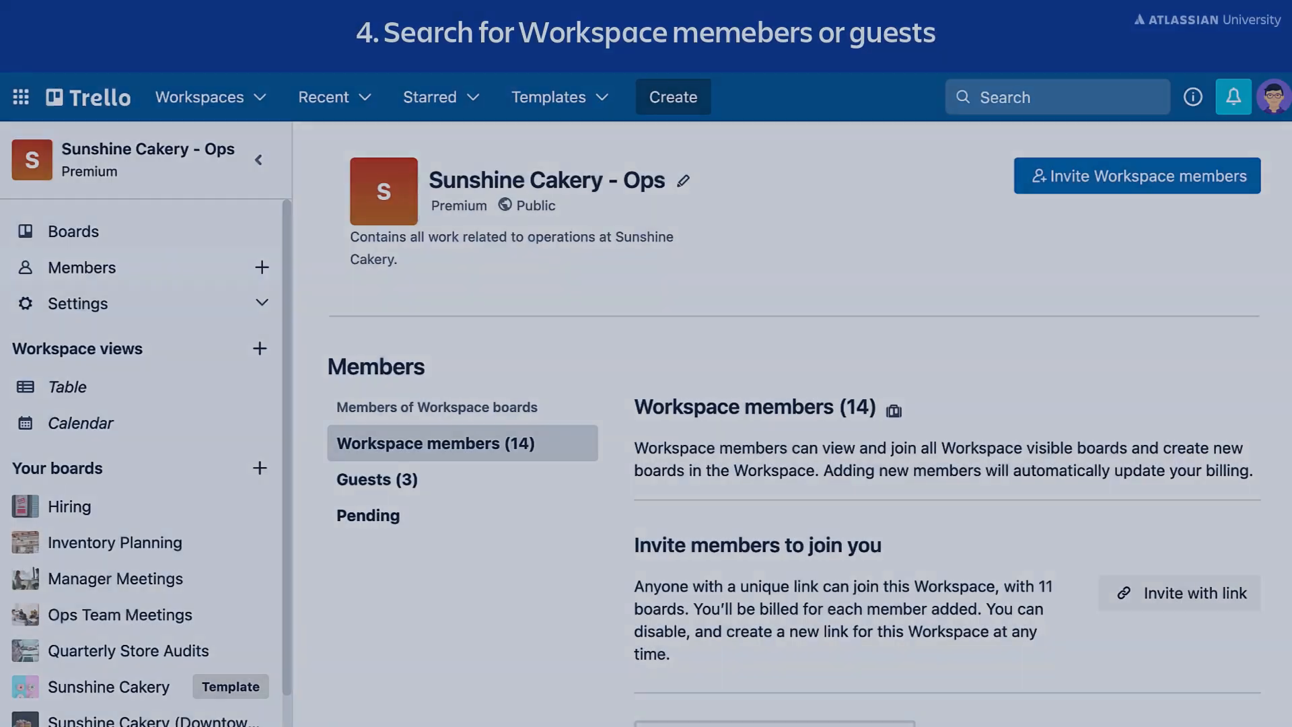
scroll(809, 426, down, 2)
scroll(810, 426, down, 3)
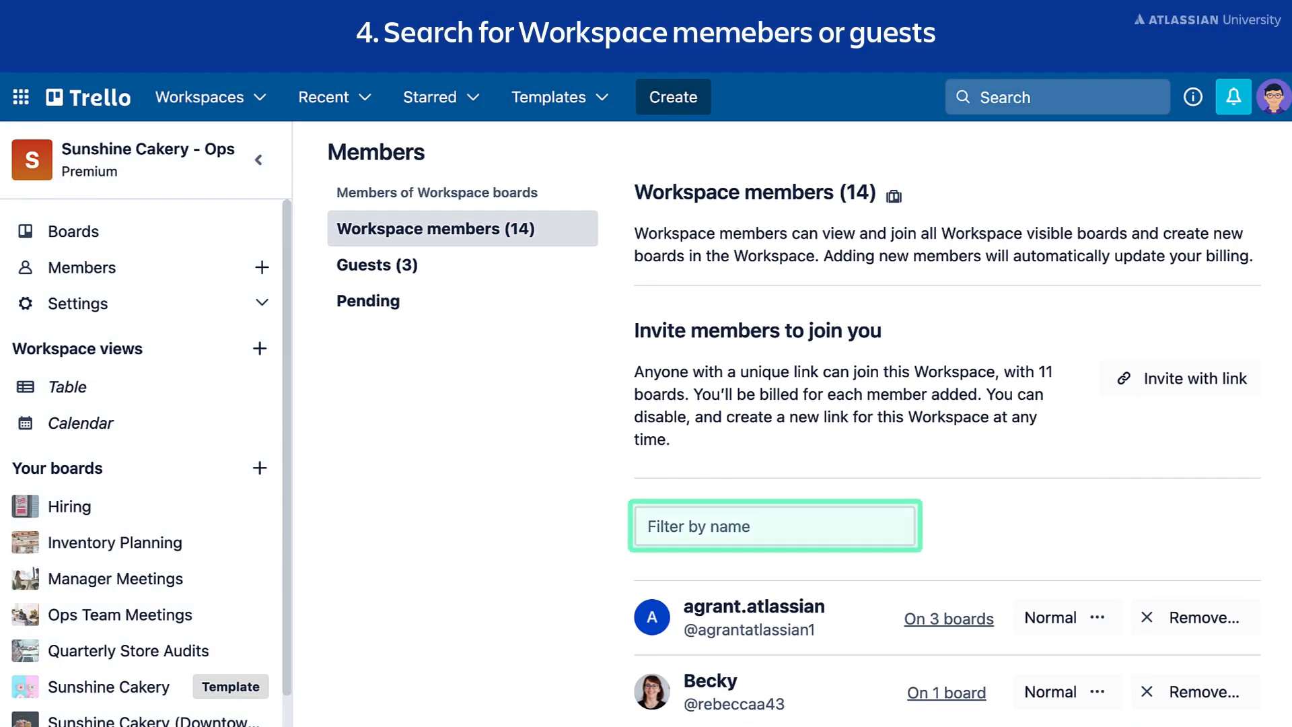
click(900, 538)
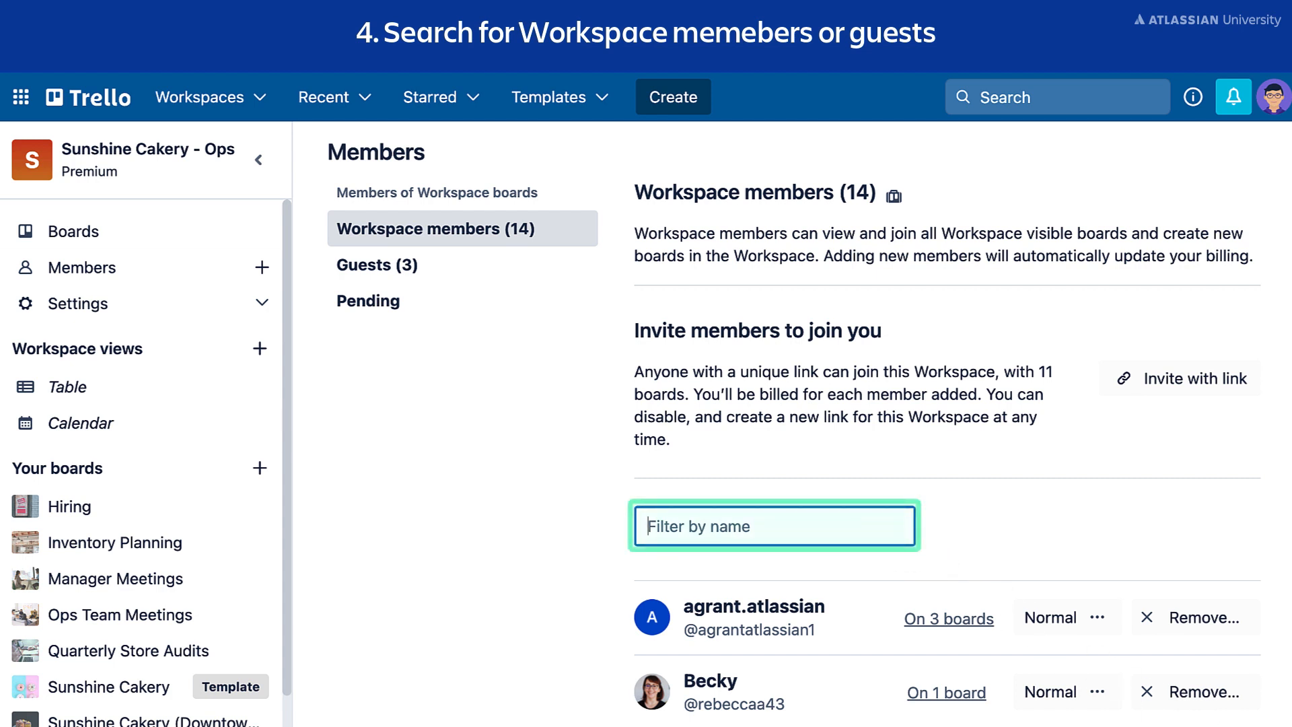
text(cha)
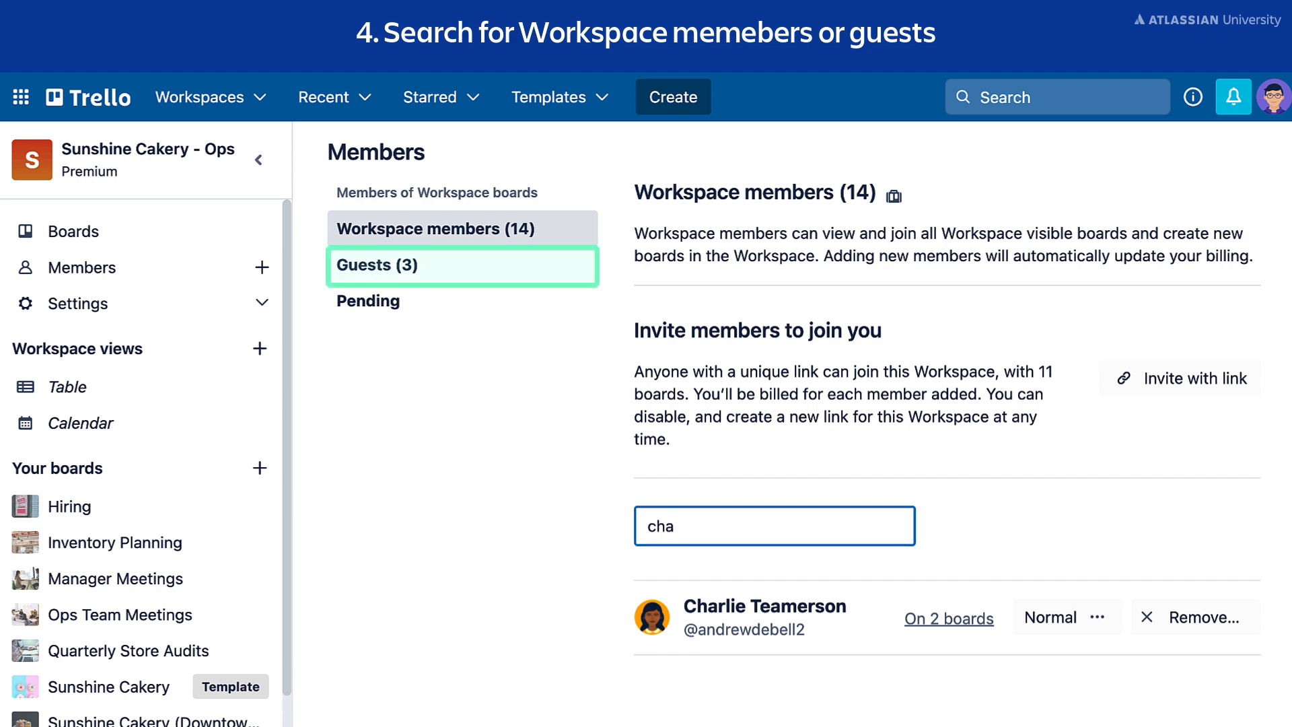
click(428, 273)
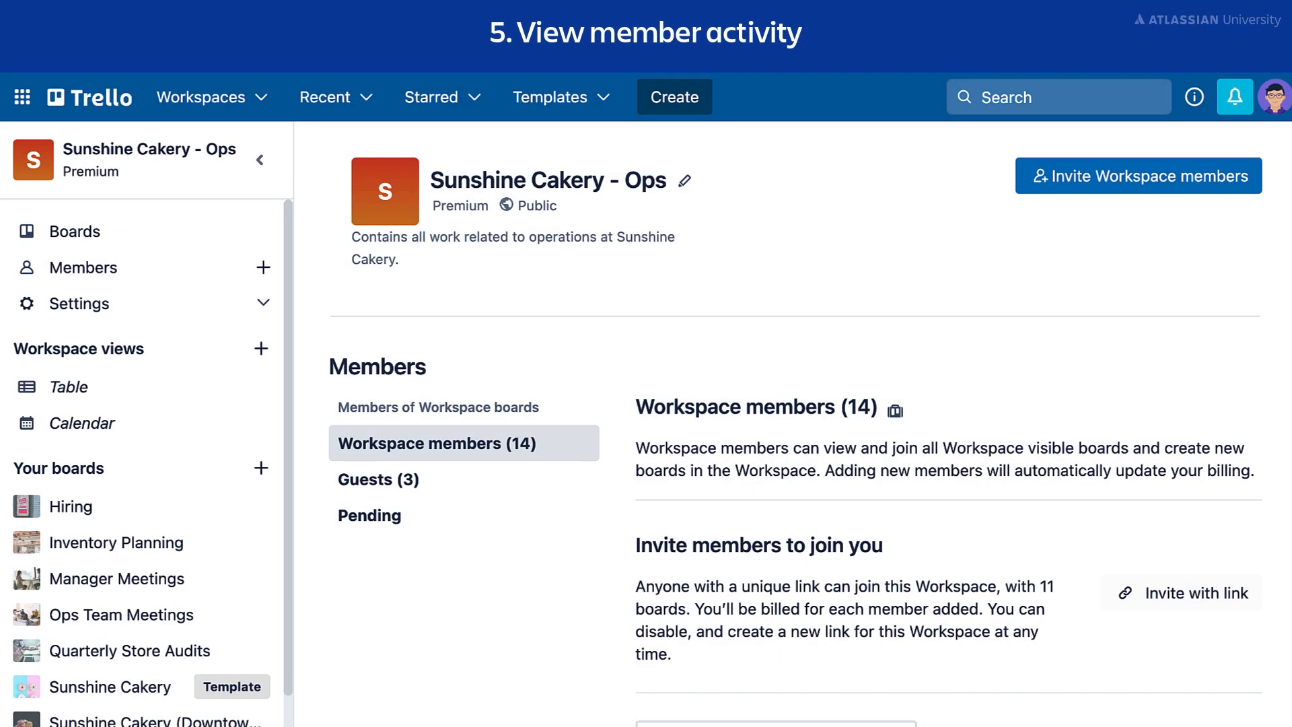
Step: Take the member off the North Location board, keeping East and South Location
scroll(794, 424, down, 8)
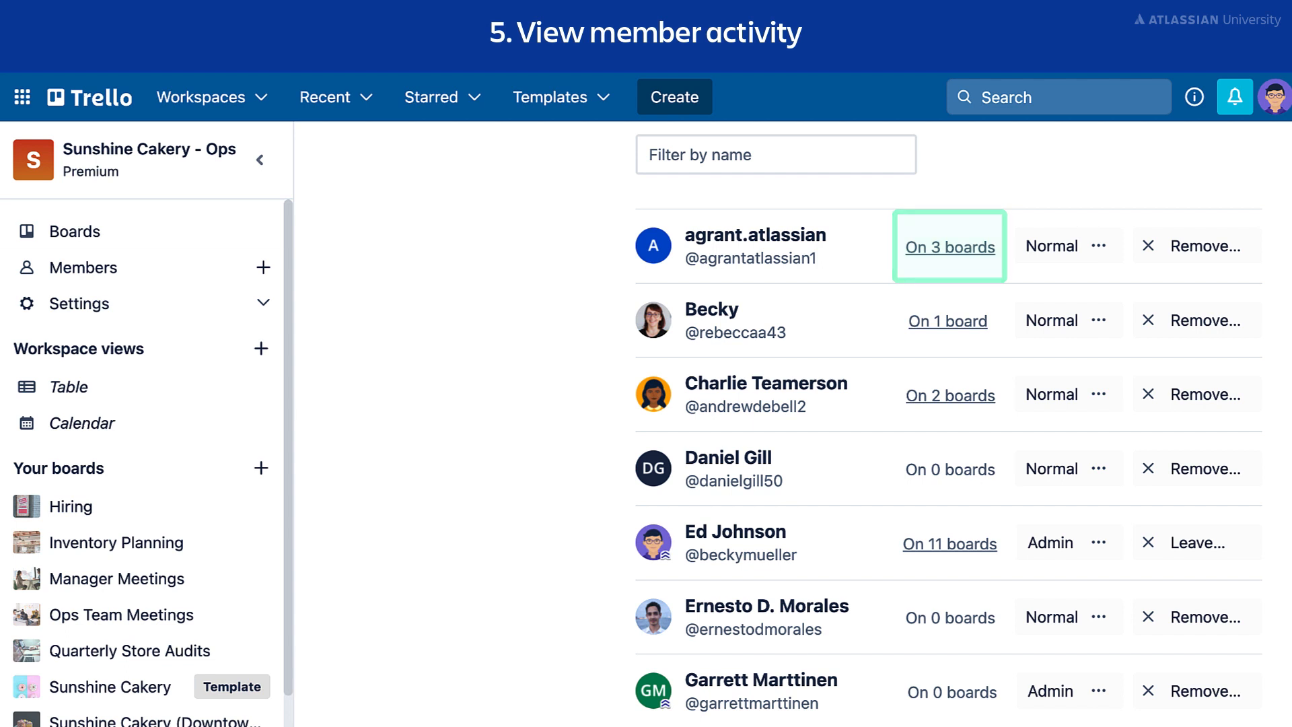
click(972, 249)
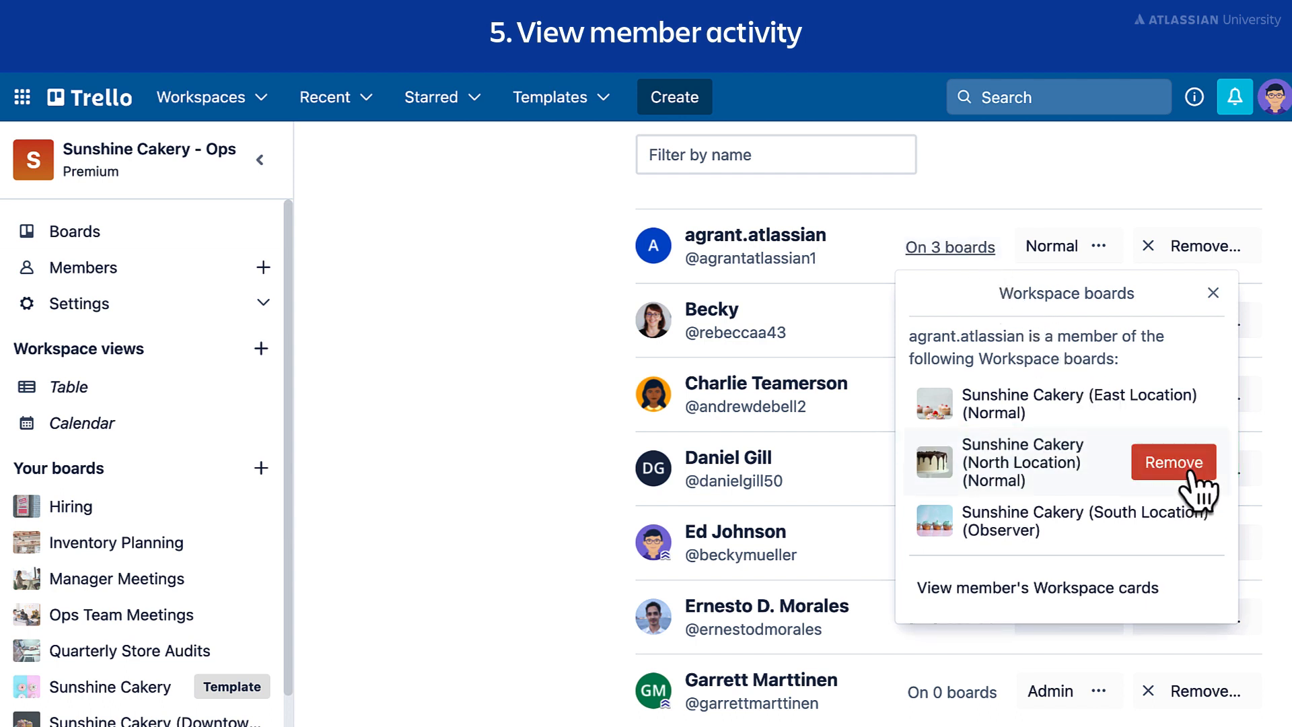
click(1190, 473)
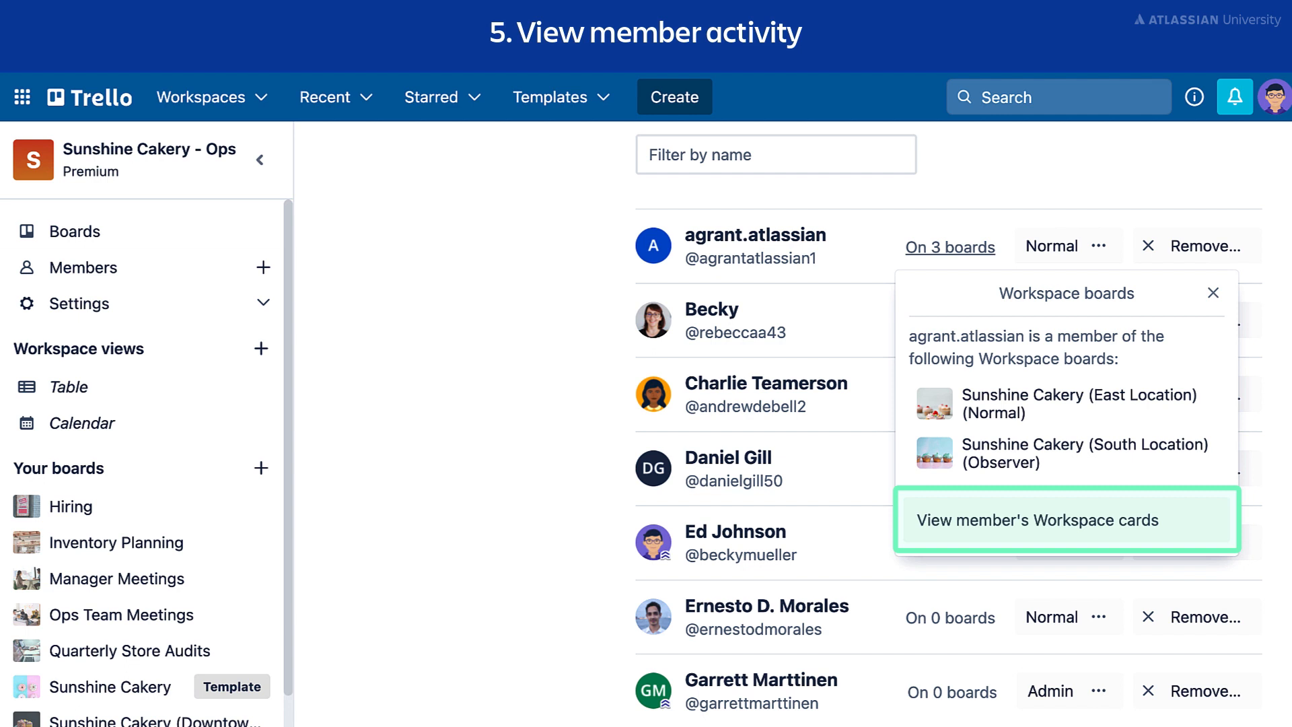
click(1178, 531)
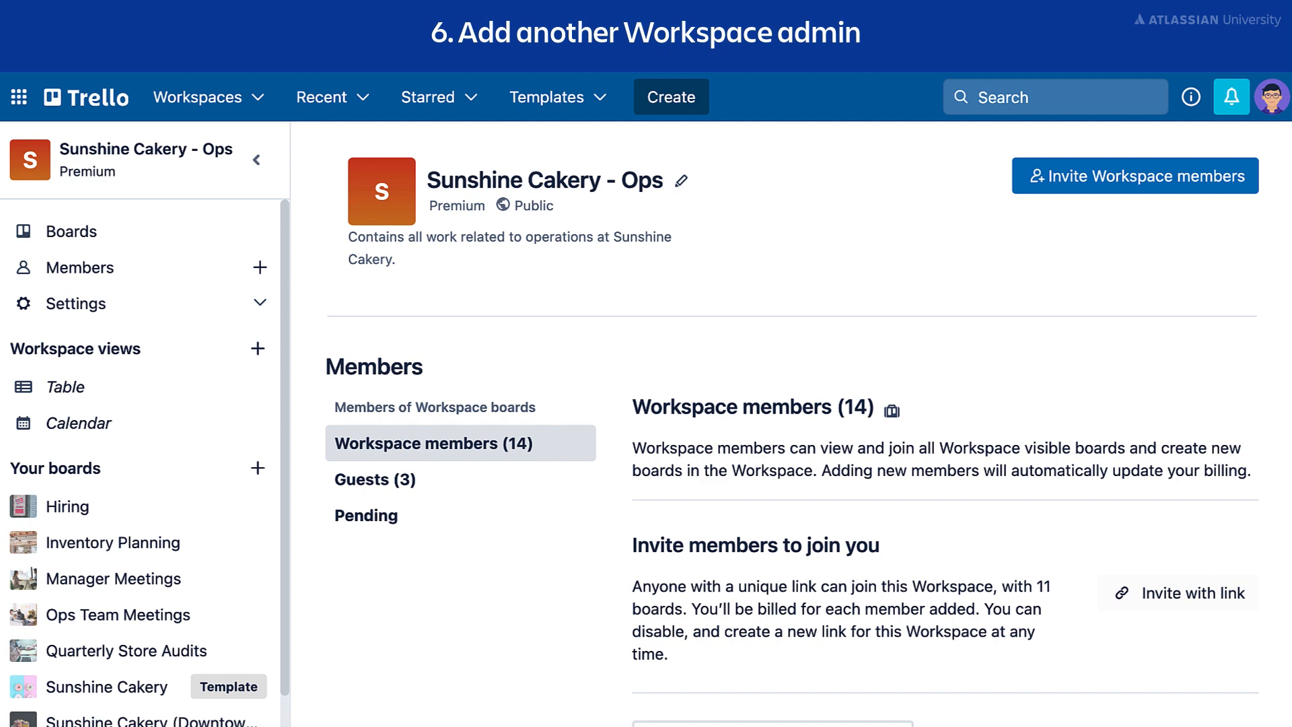
Step: Change a Normal workspace member's permission to Admin
scroll(808, 424, down, 8)
scroll(807, 424, down, 1)
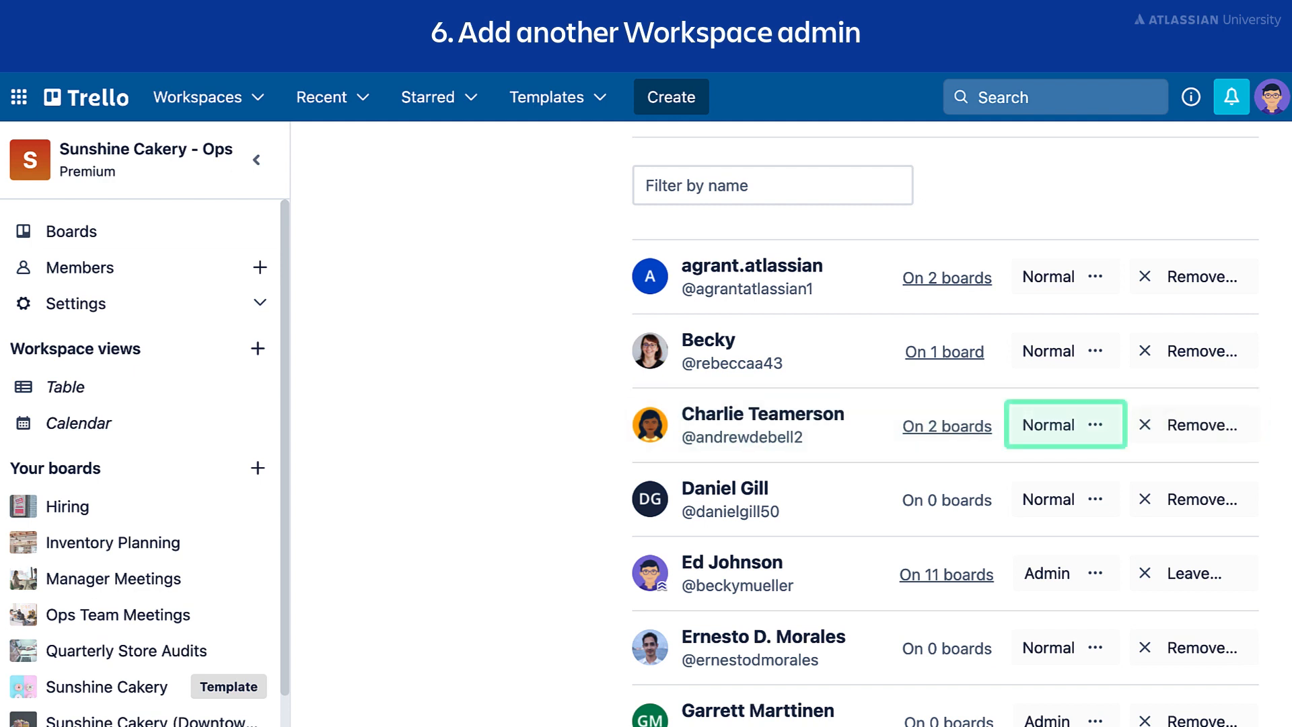
click(1092, 435)
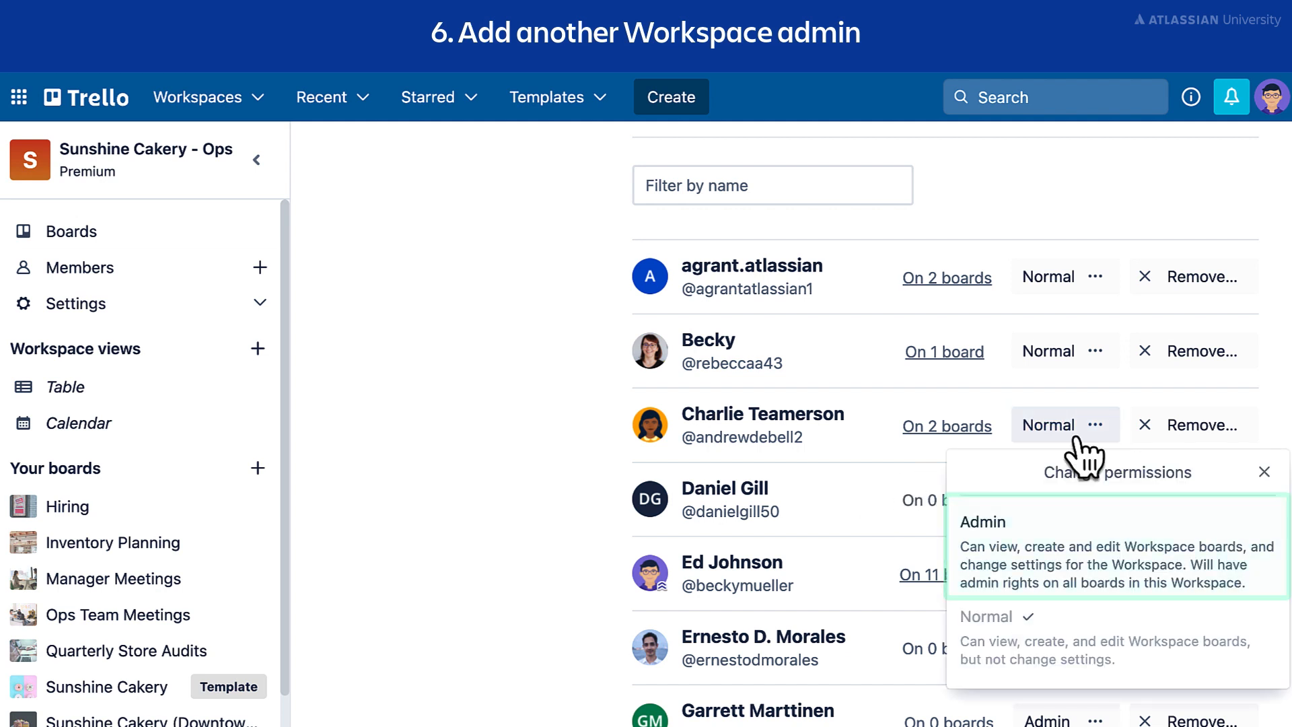
click(1104, 549)
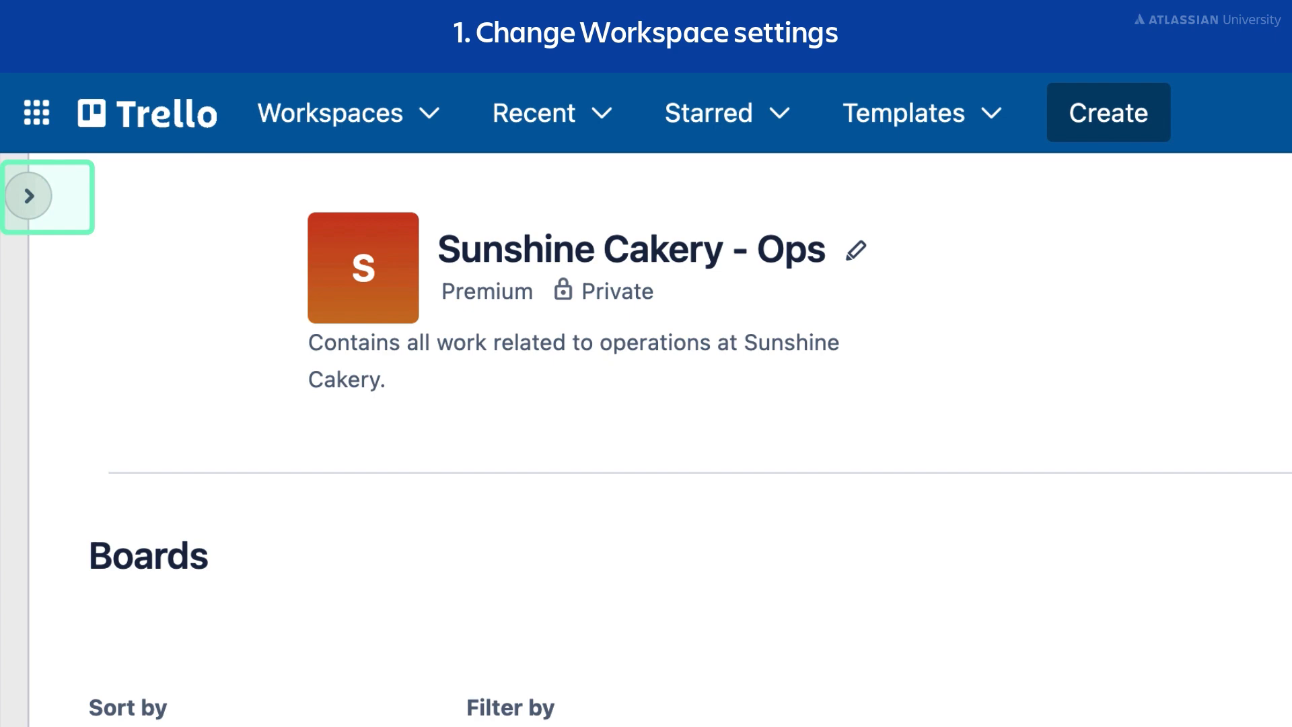
click(28, 196)
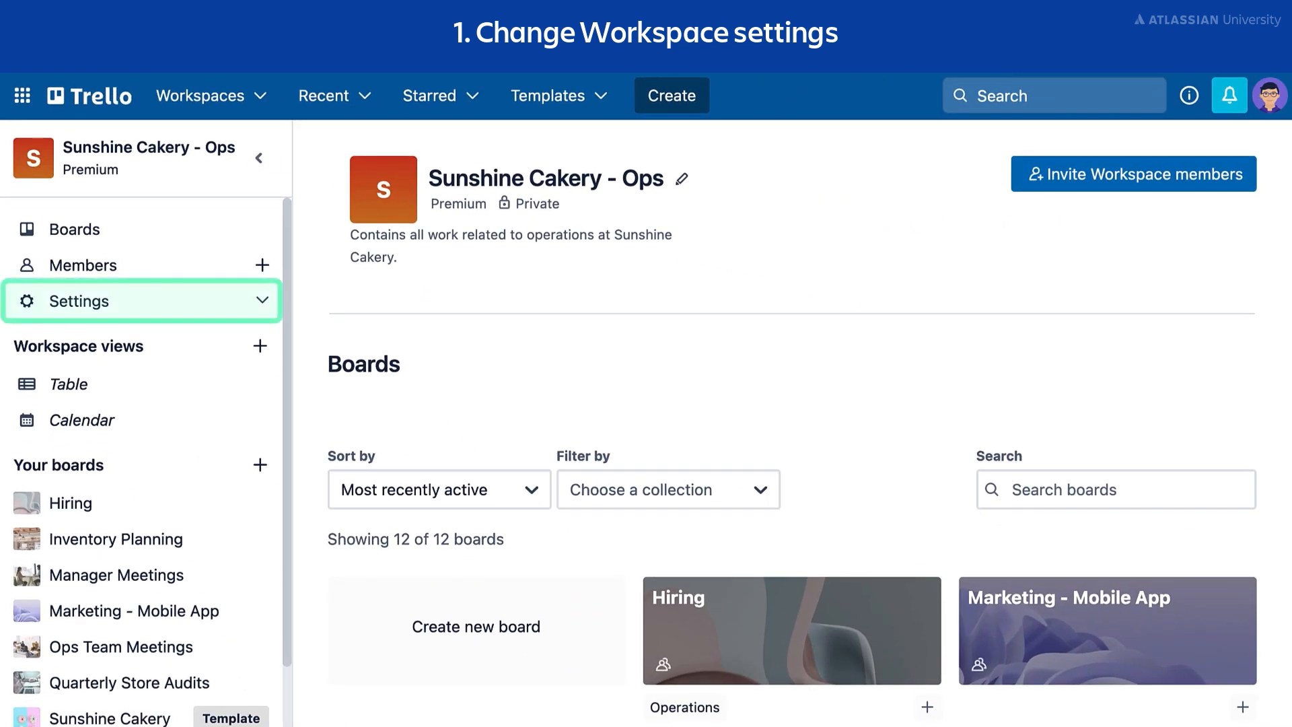
Step: Go to Workspace settings from the sidebar's Settings menu
click(201, 301)
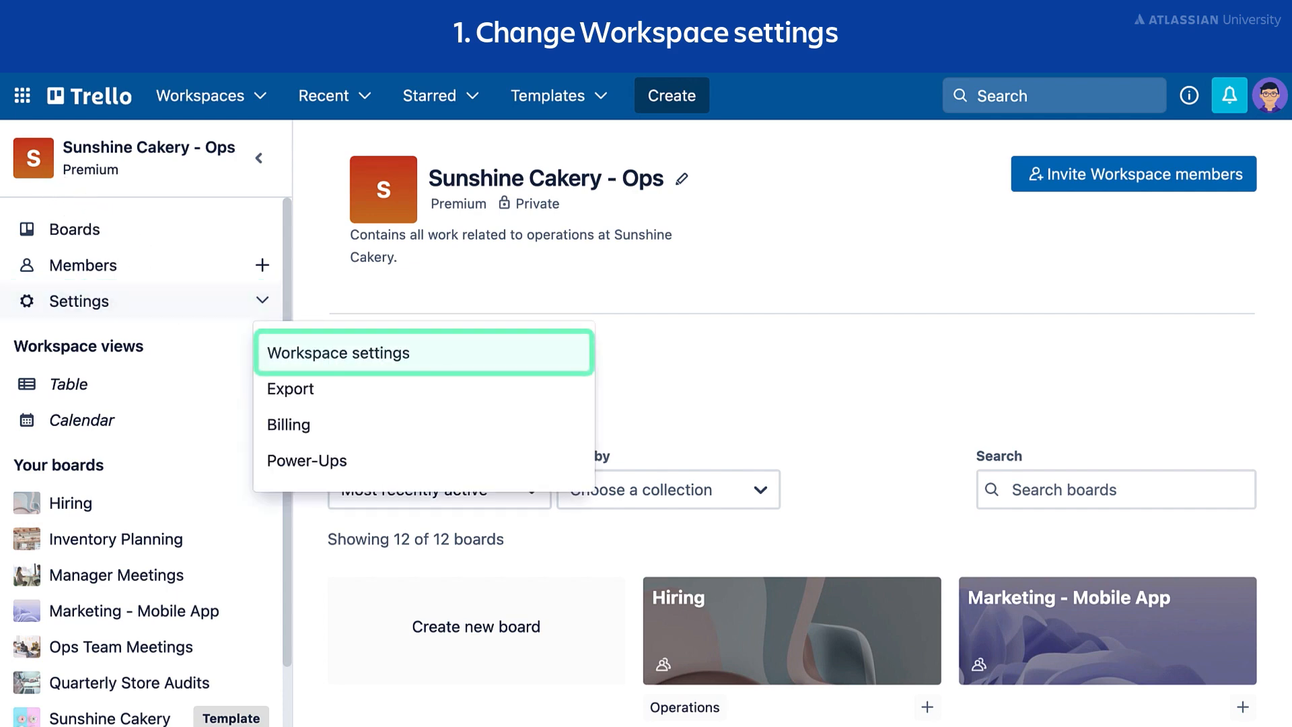
click(440, 360)
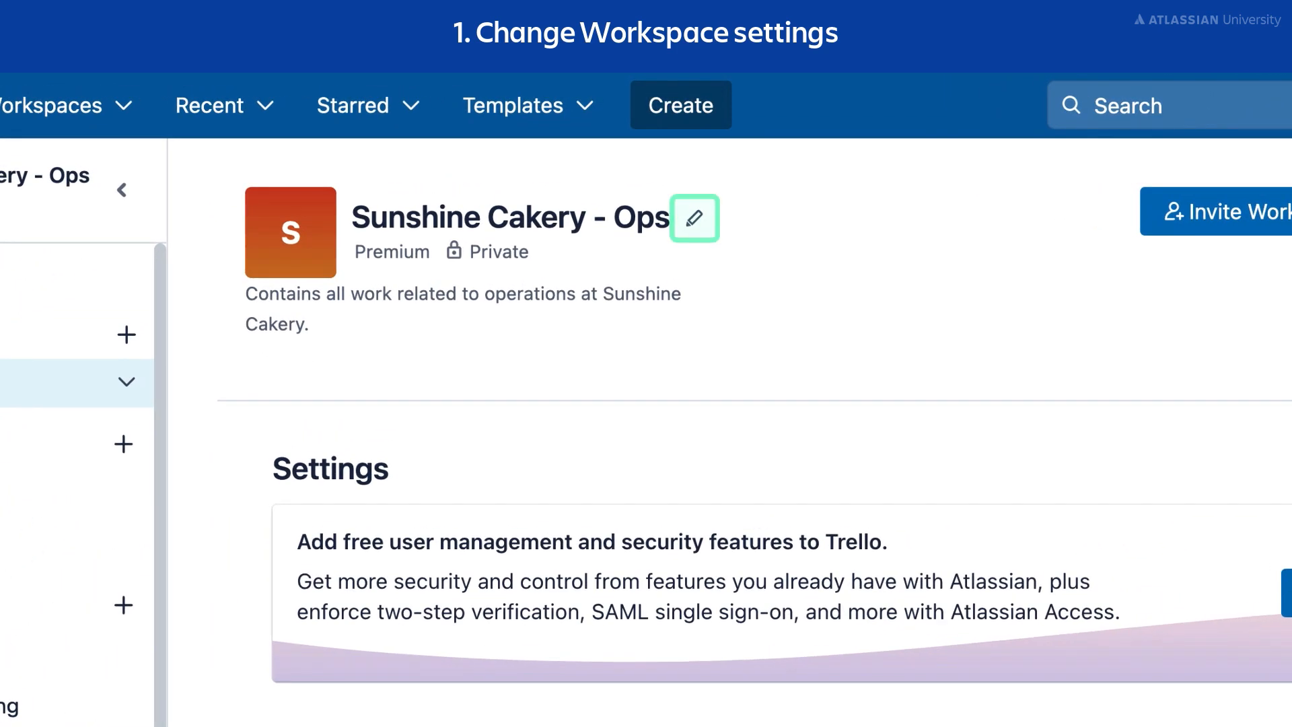
Step: Change the workspace name to 'Sunshine Cakery - Operations' and save it
click(694, 218)
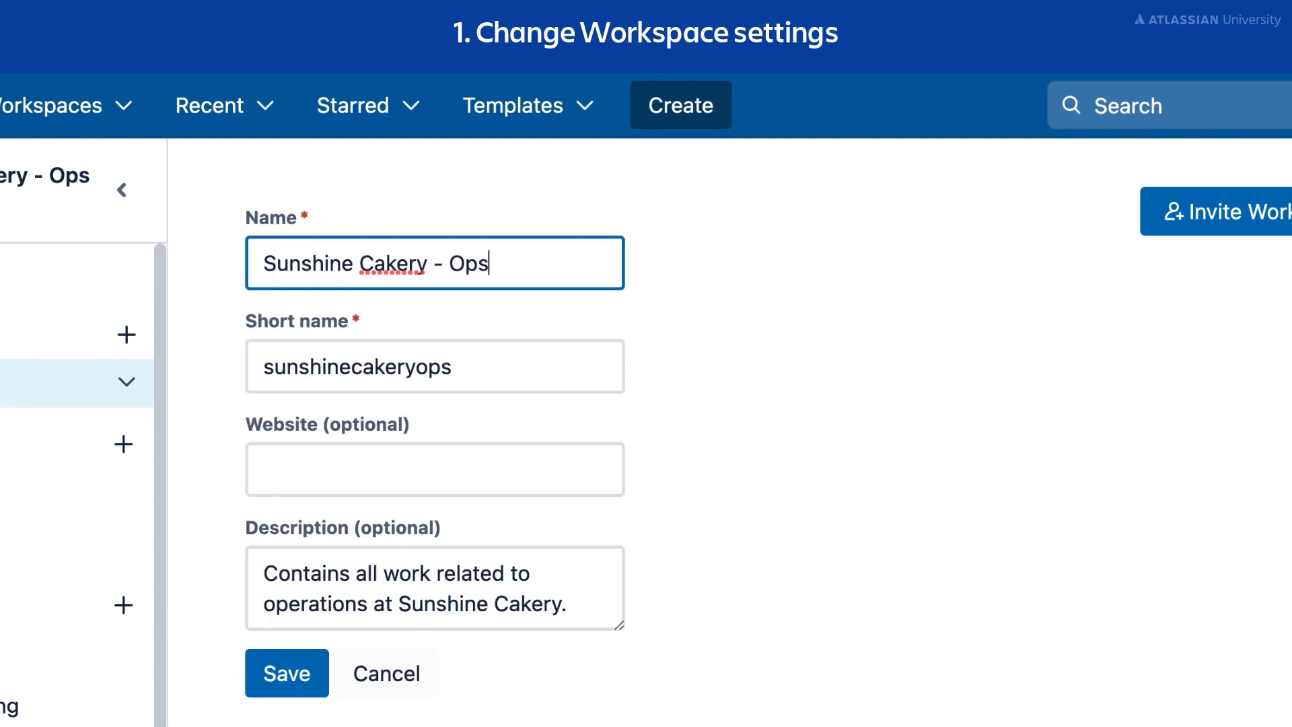
key(BackSpace)
text(erations)
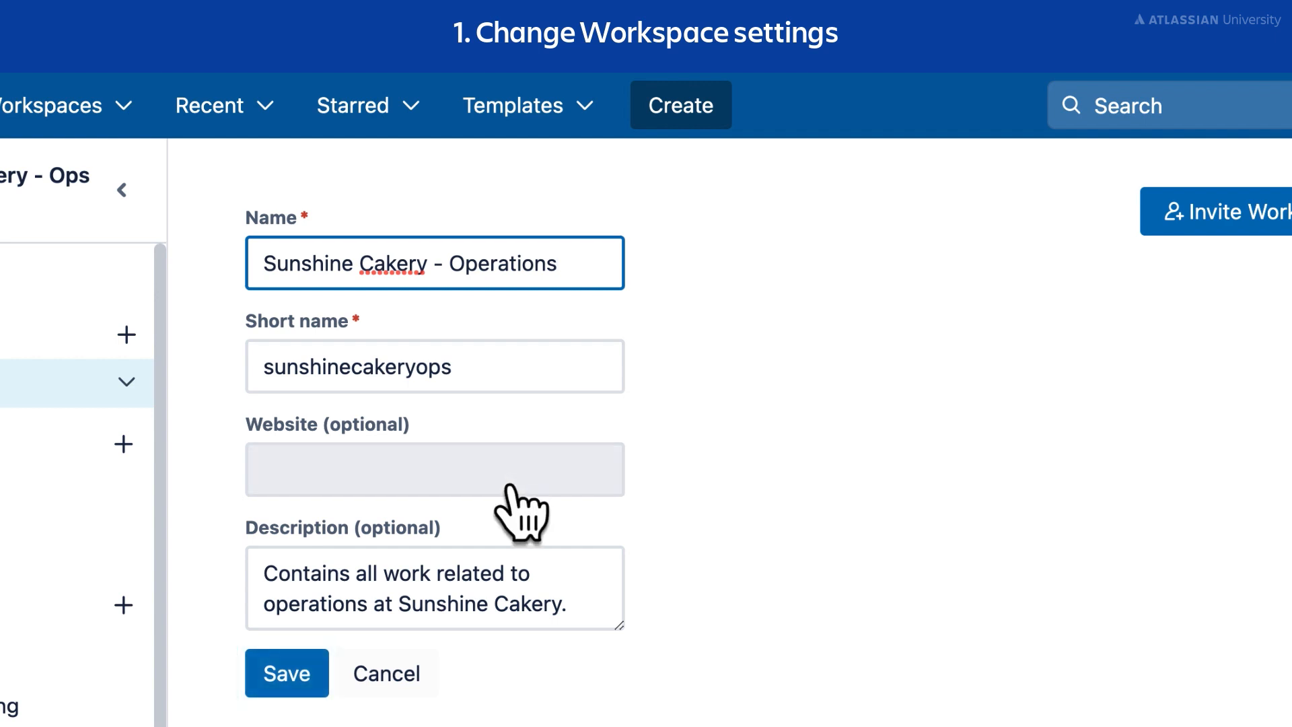
click(290, 676)
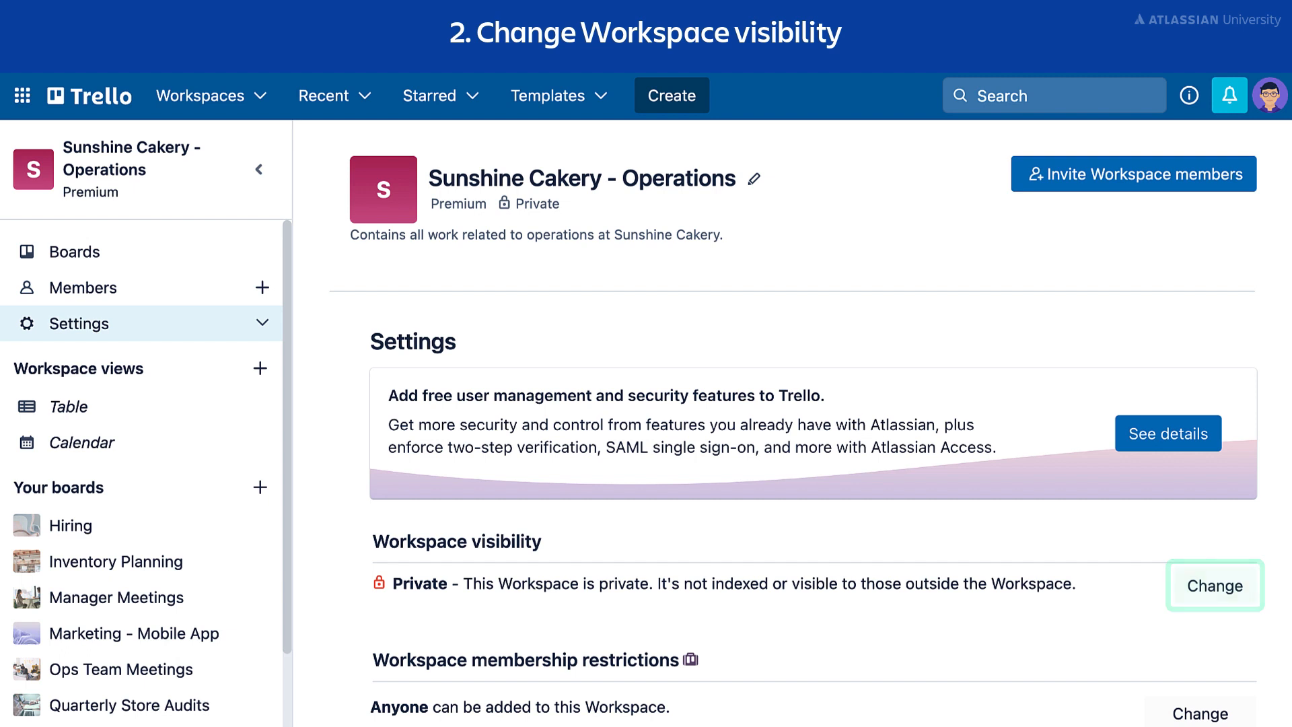
Step: Switch the workspace visibility from Private to Public
click(1238, 602)
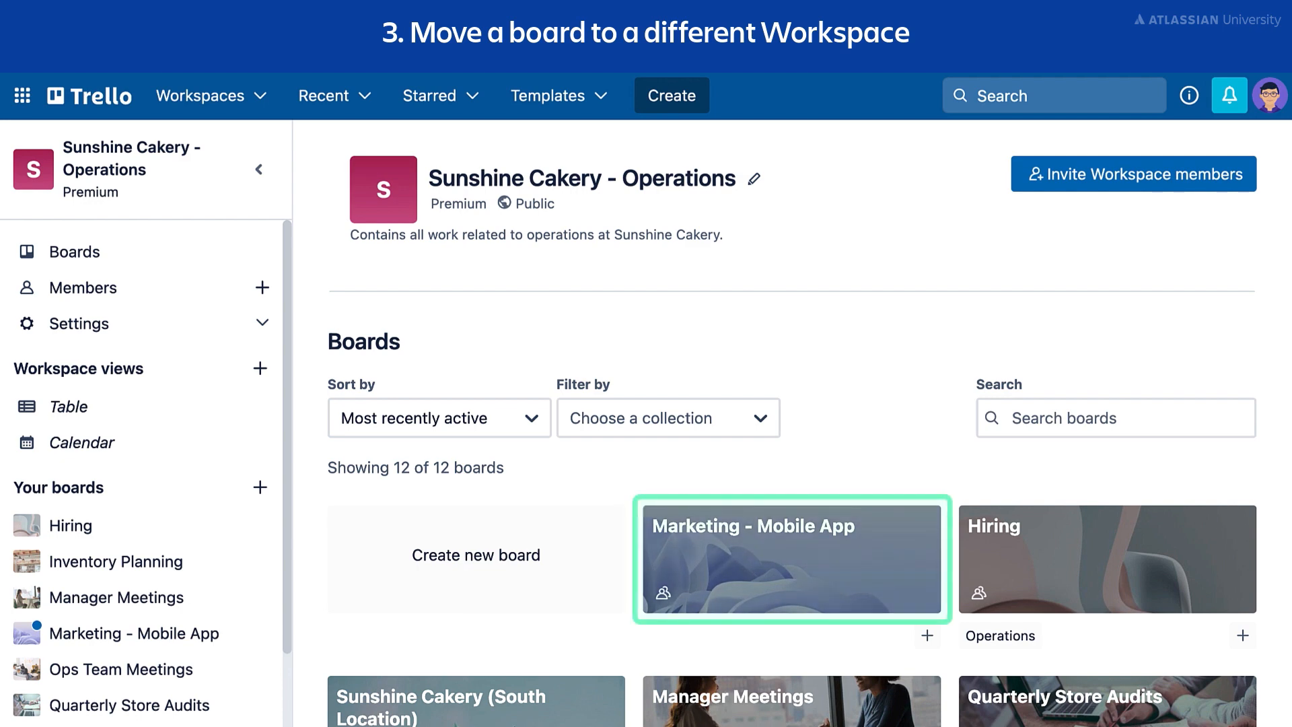
Step: Through board settings, move Marketing - Mobile App into the Sunshine Cakery - Mobile App workspace
click(859, 596)
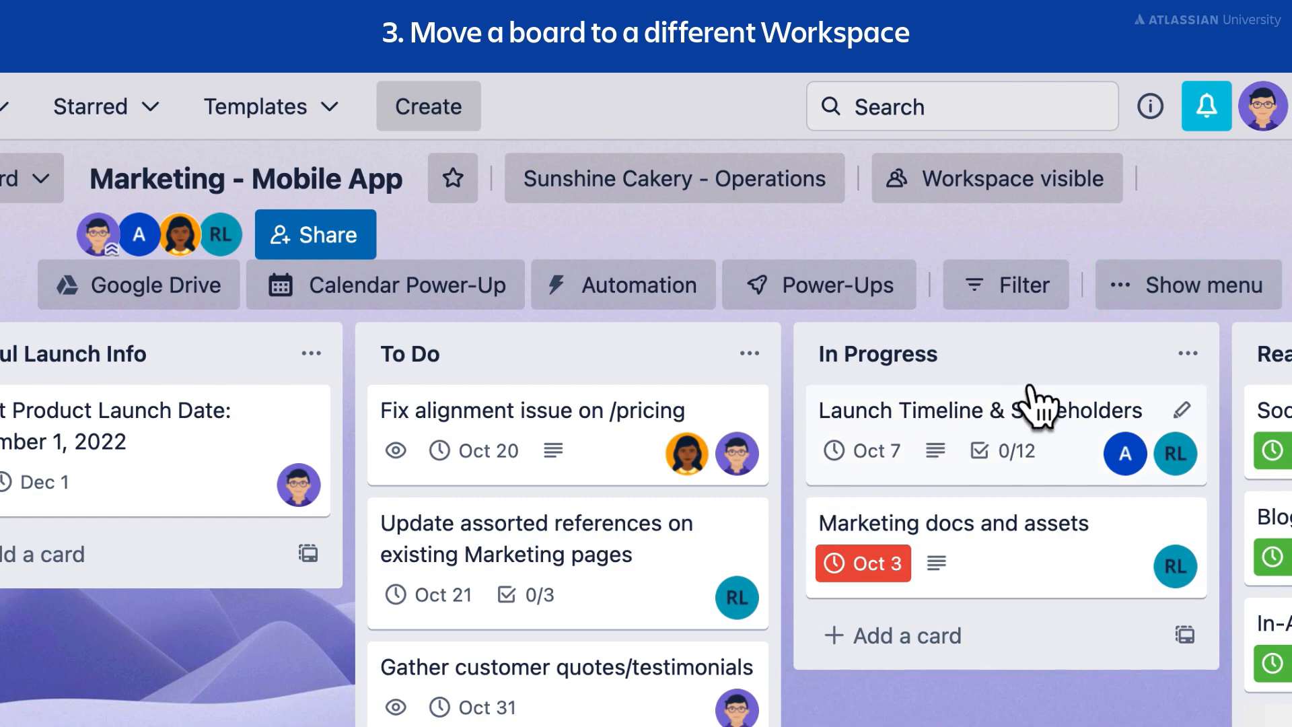
click(1180, 289)
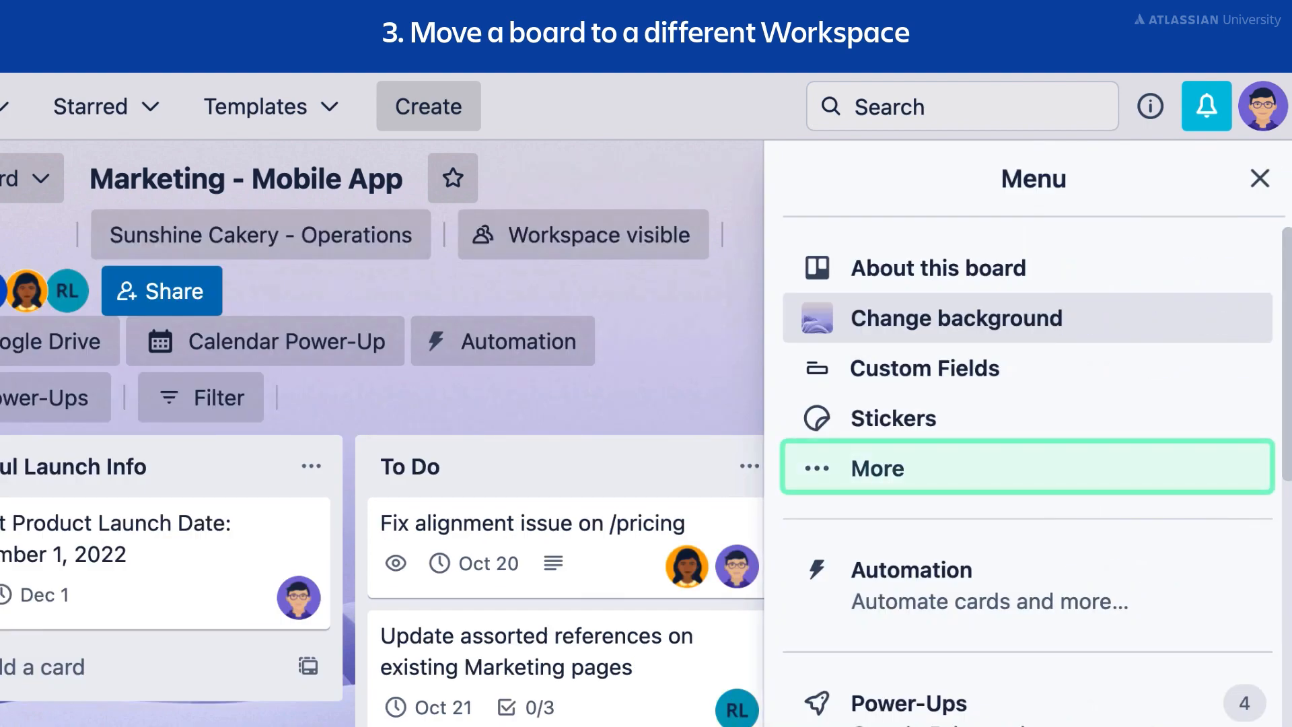
click(1182, 467)
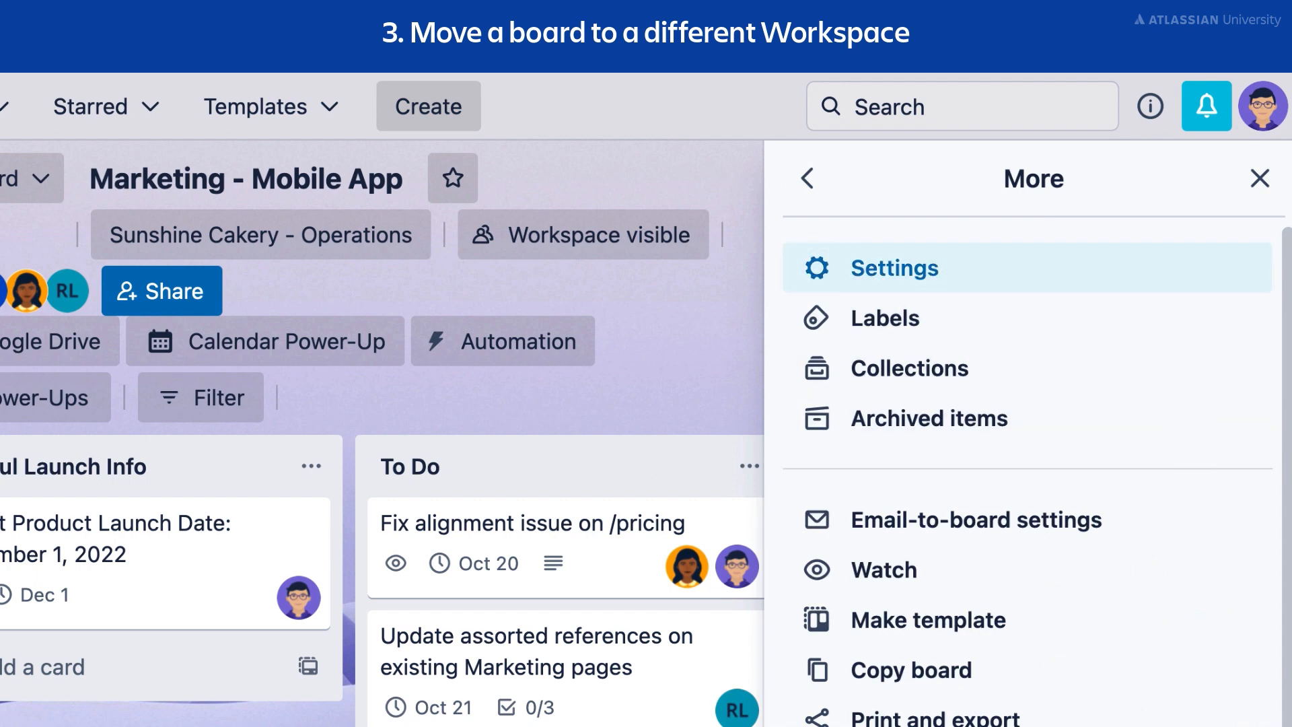
click(1177, 273)
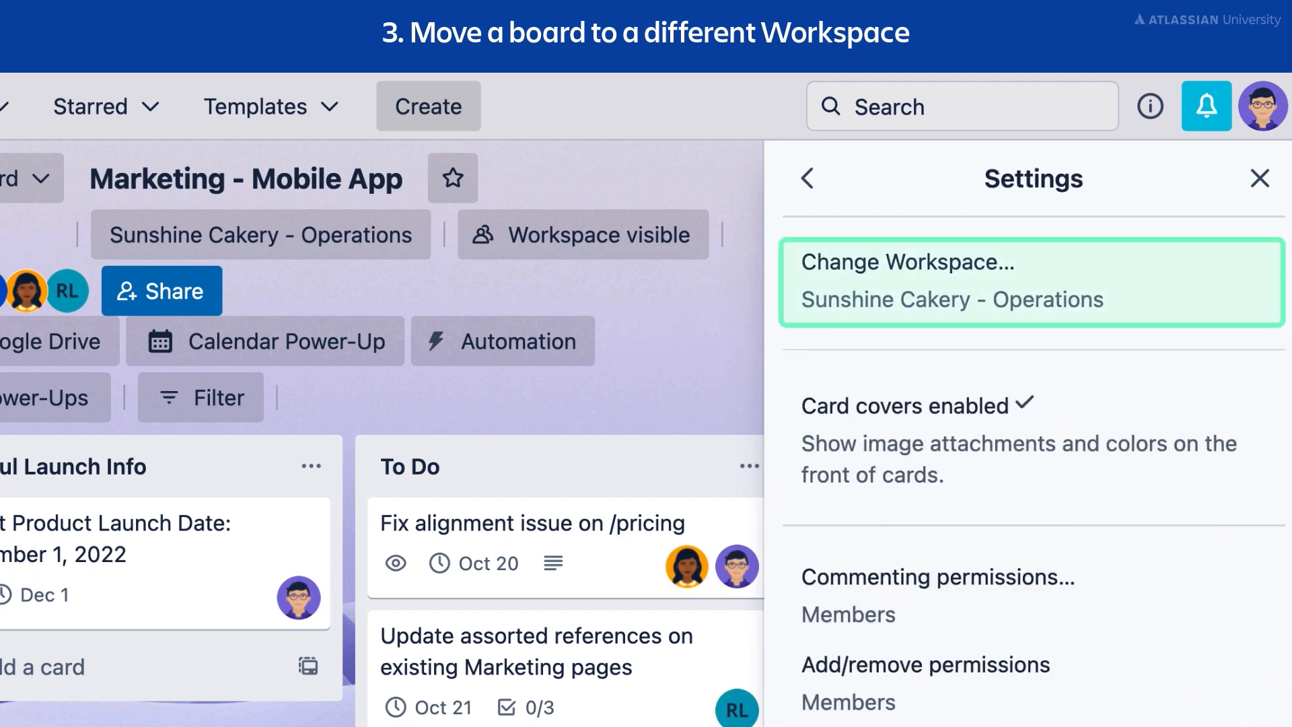
click(1177, 300)
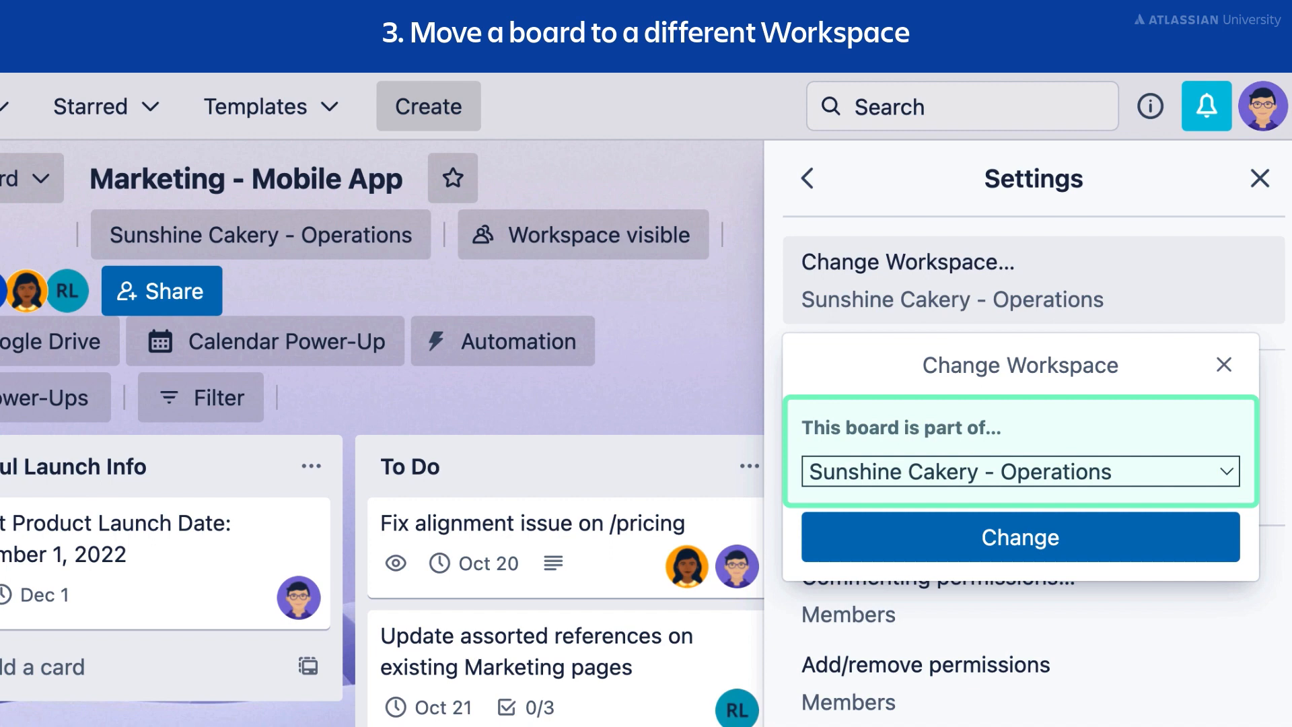
click(1174, 477)
click(1159, 441)
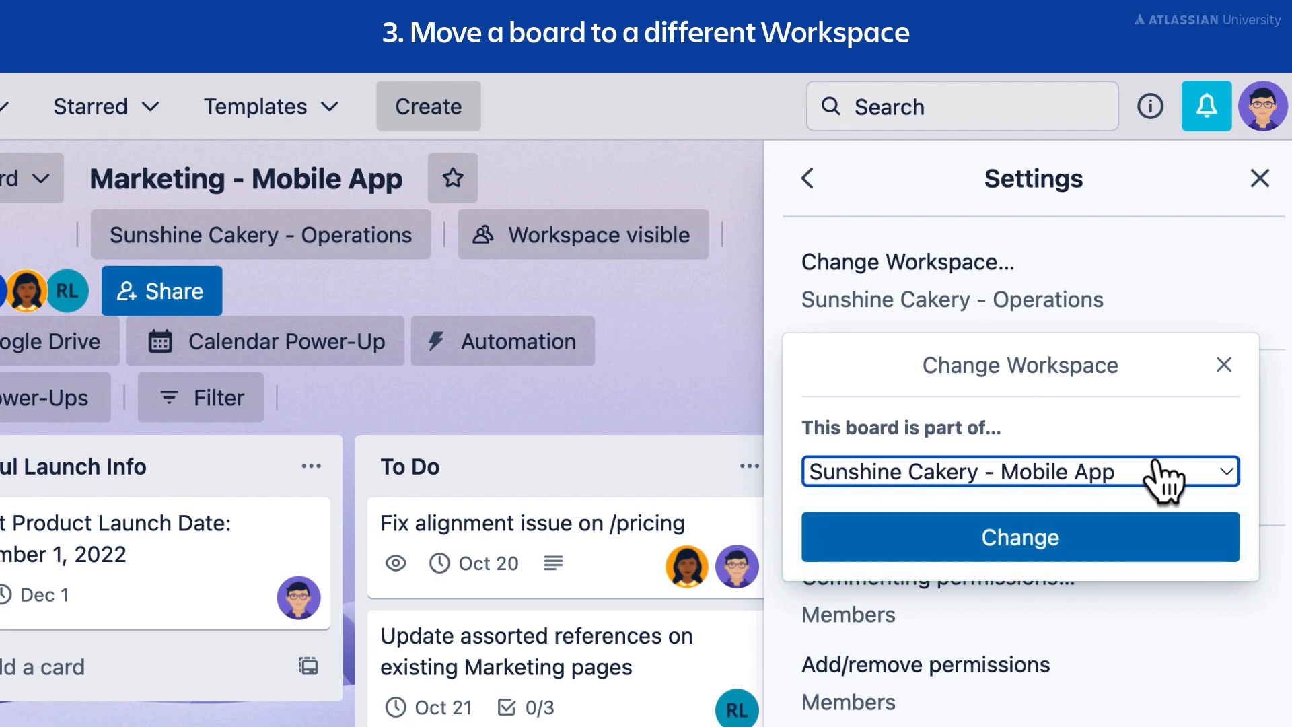
click(1160, 557)
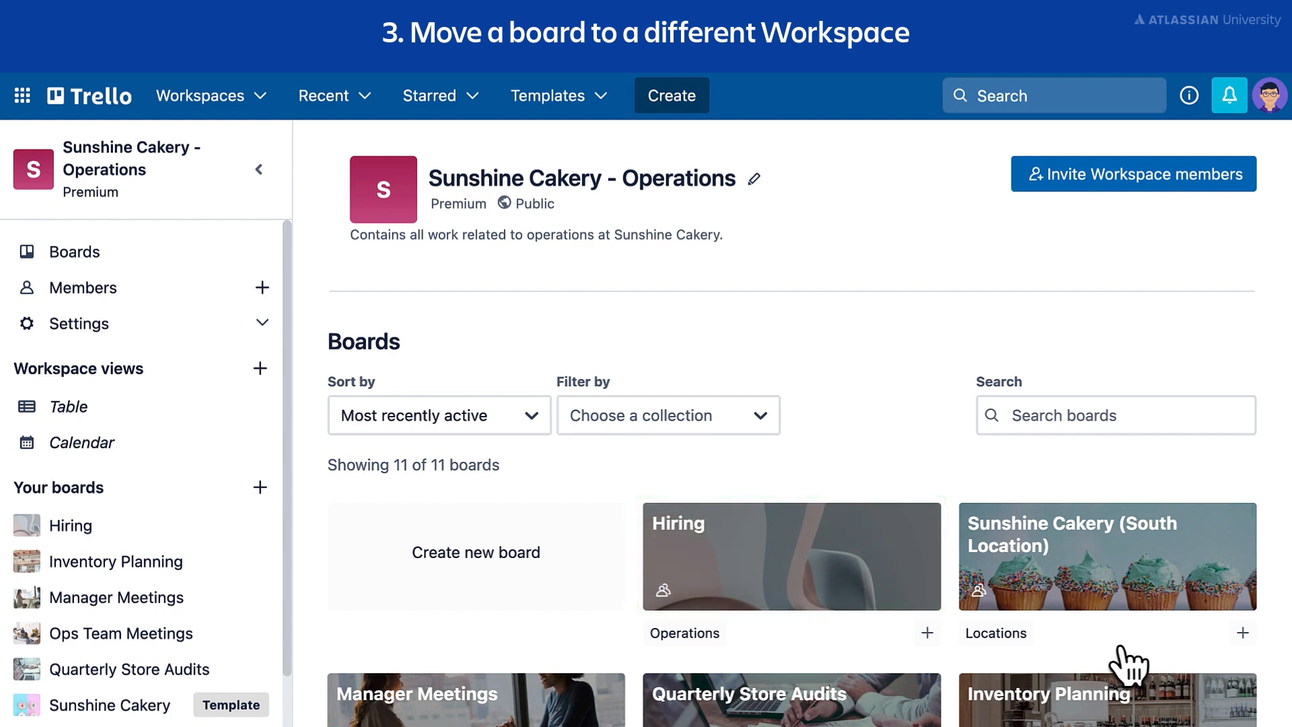
Step: Move the Hiring board from its current workspace into Sunshine Cakery - Manager Hub
click(816, 592)
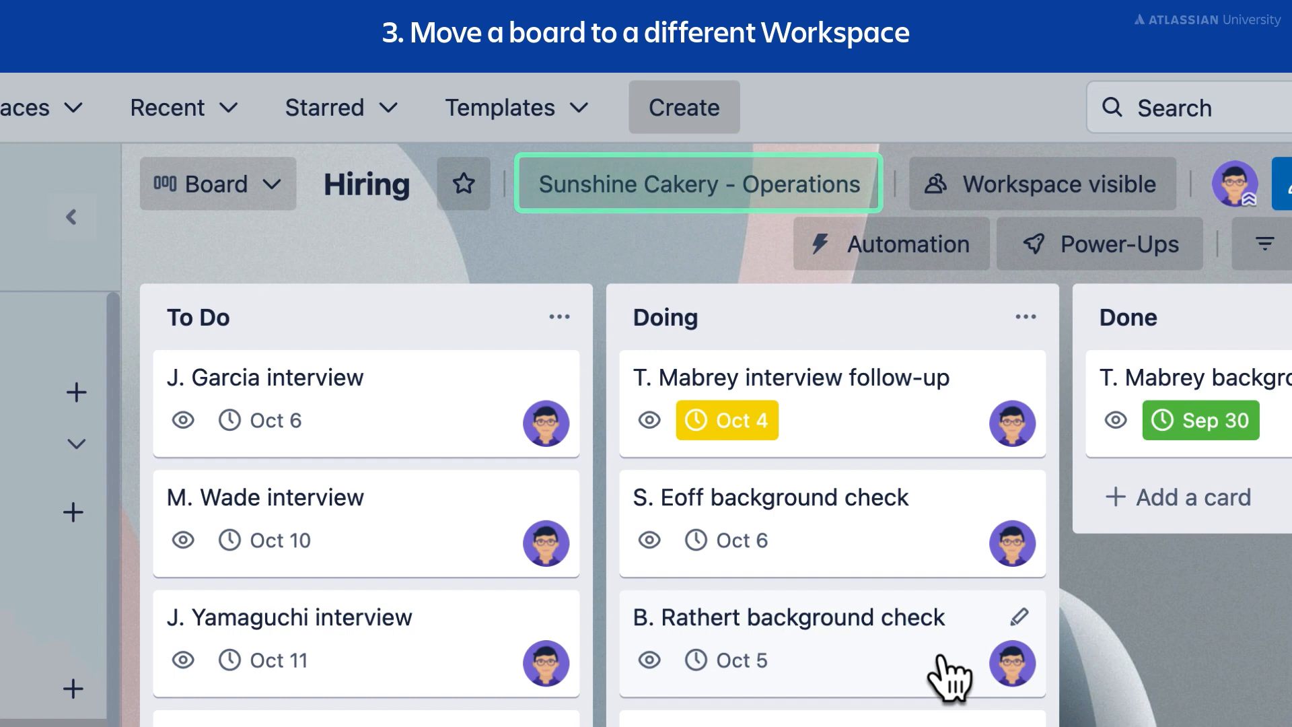
click(737, 191)
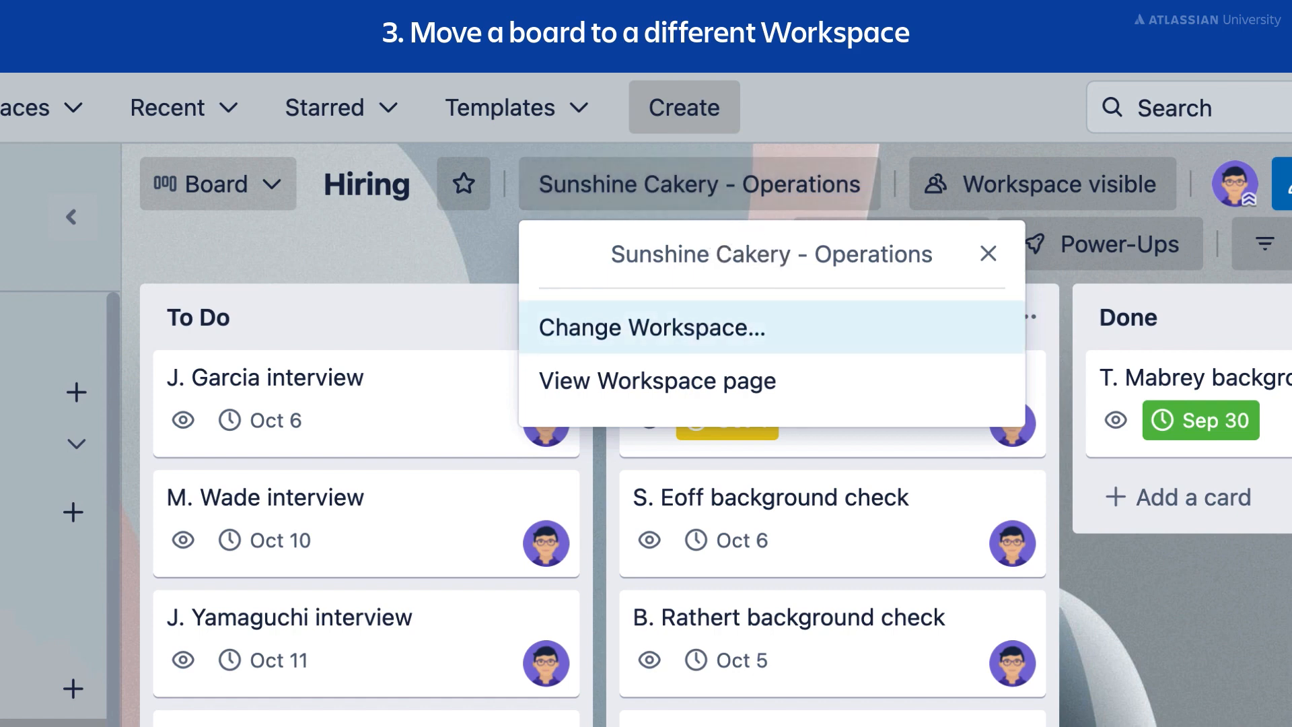
click(651, 328)
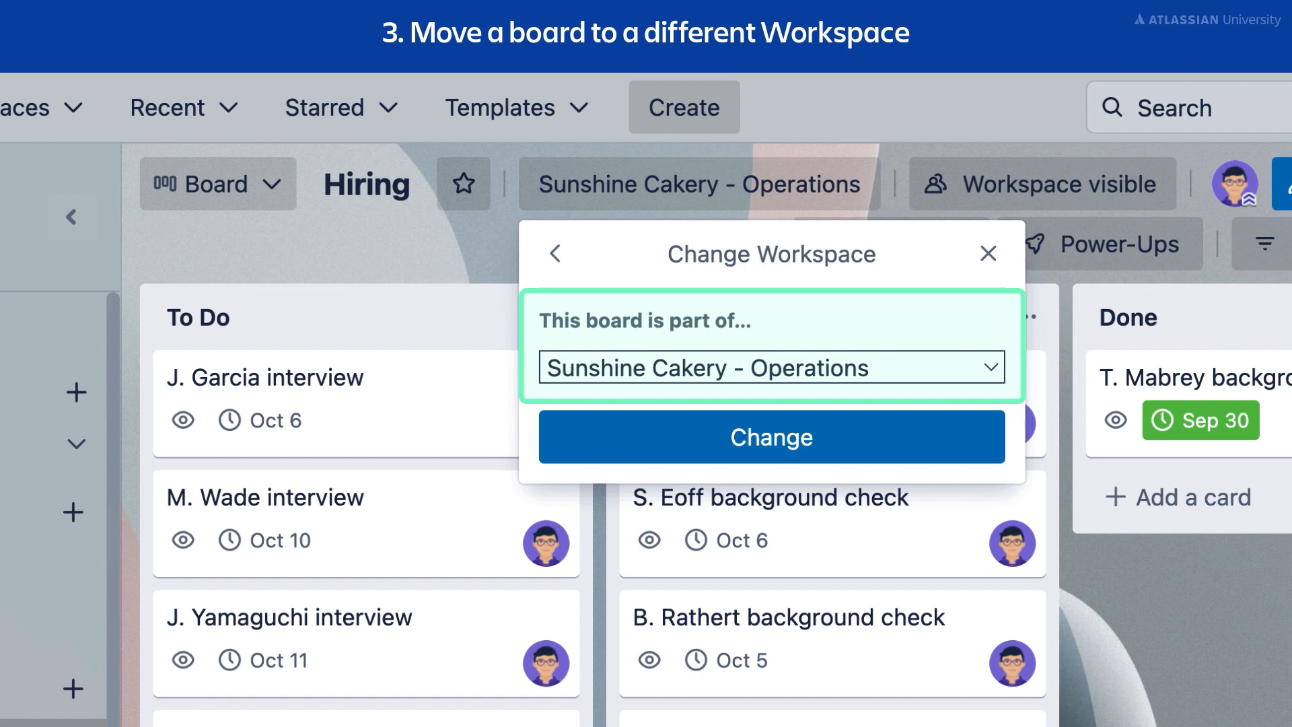
click(927, 370)
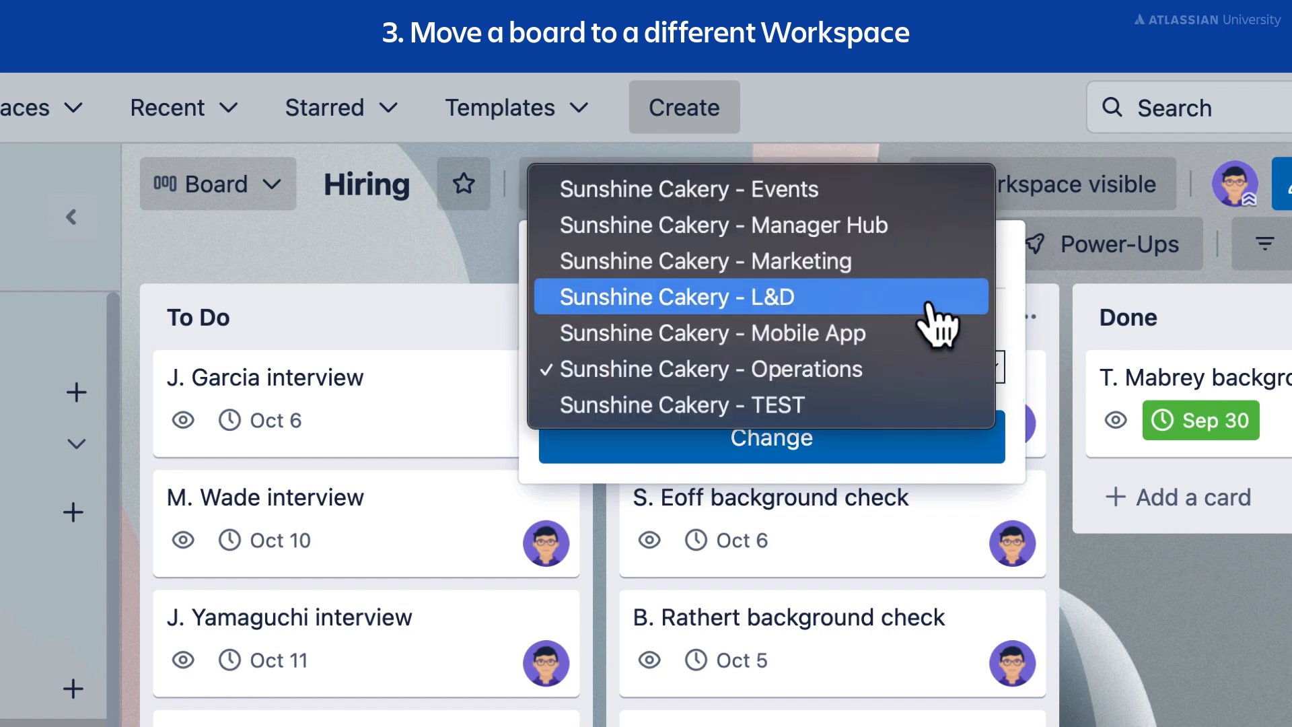
click(919, 229)
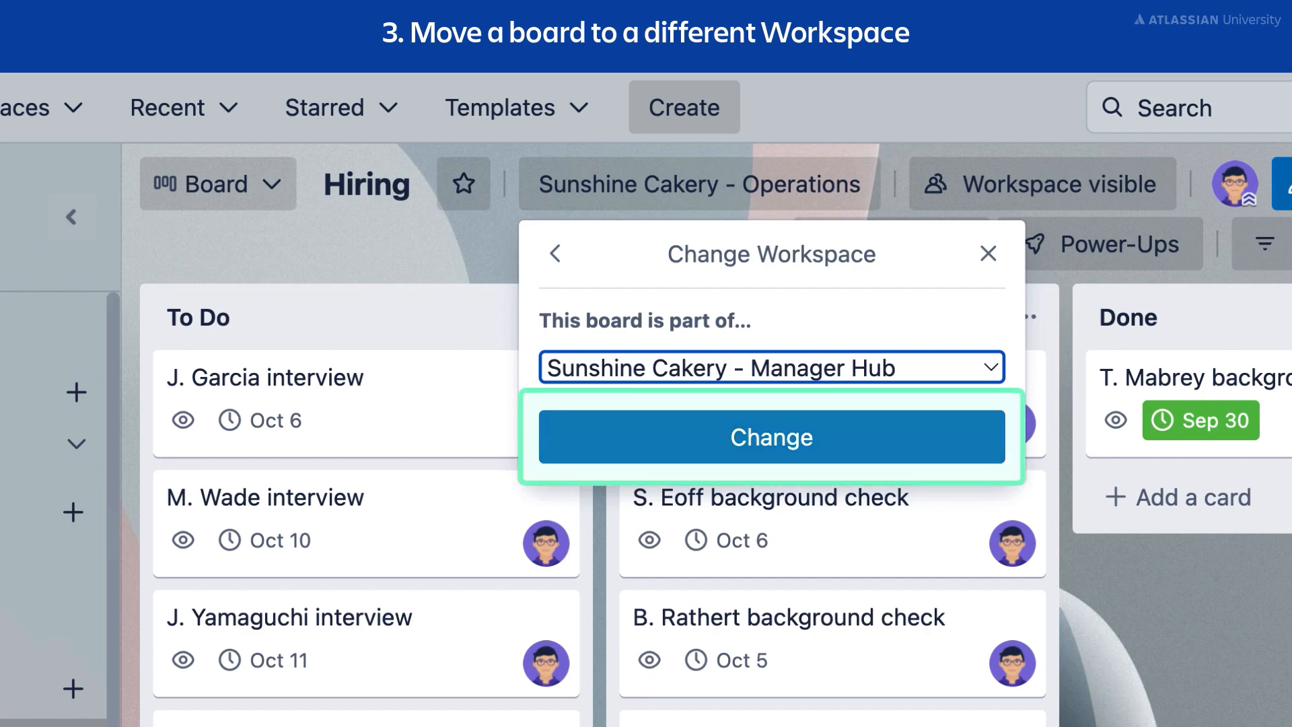
click(934, 444)
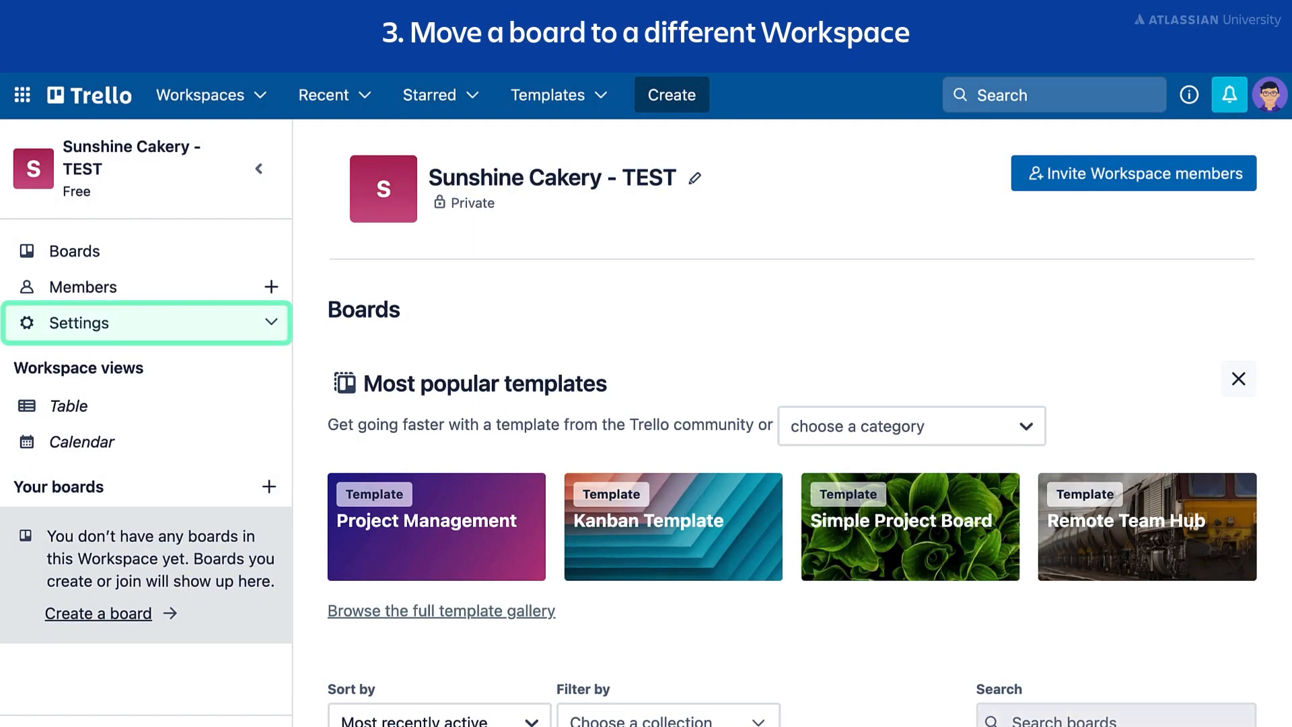
Step: Delete the Sunshine Cakery - TEST workspace, confirming by entering its name 'Sunshine Cakery - TEST'
click(183, 326)
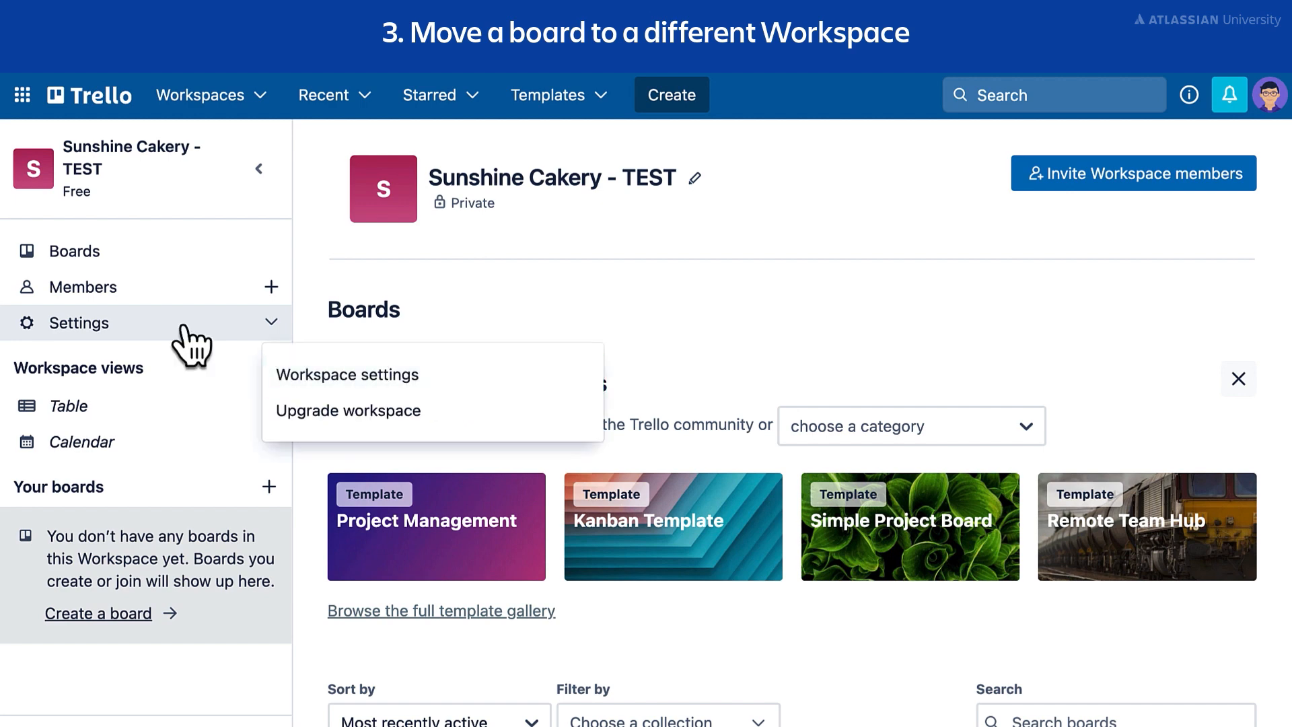
click(492, 380)
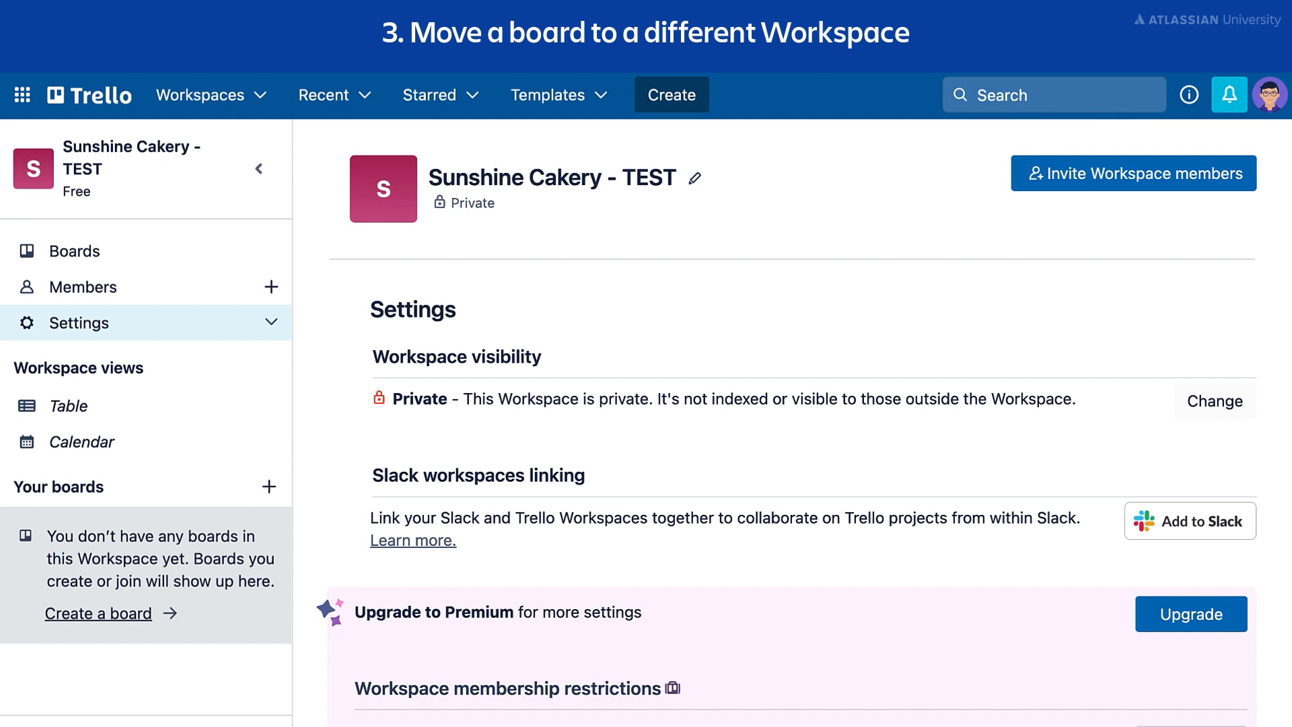
scroll(803, 423, down, 6)
scroll(803, 422, down, 5)
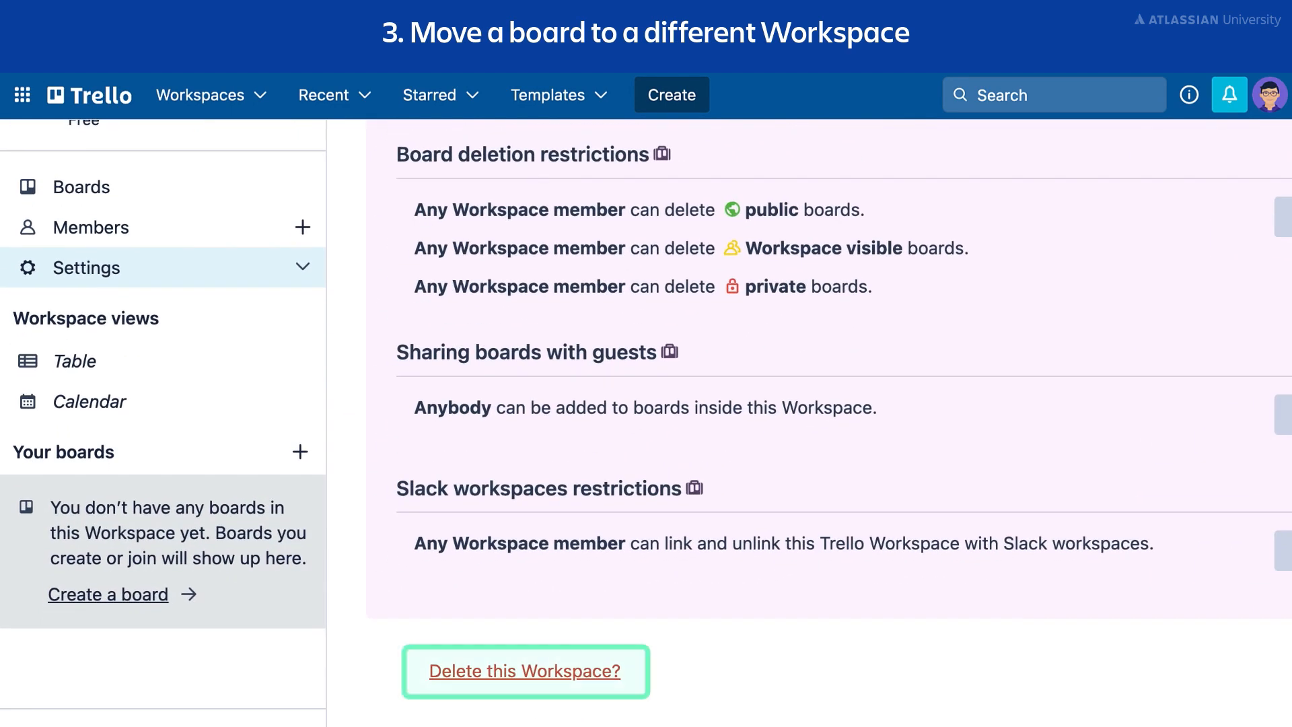
click(526, 675)
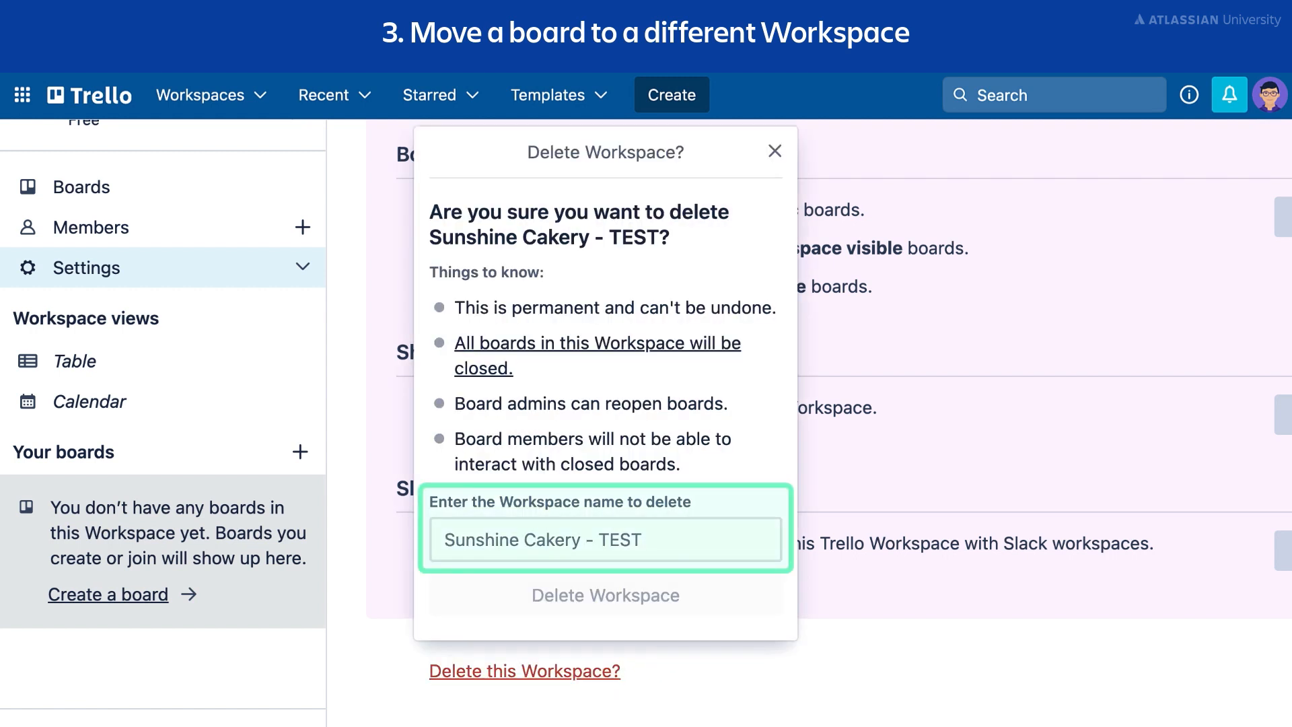
click(606, 539)
text(Sunshine Cakery - TEST)
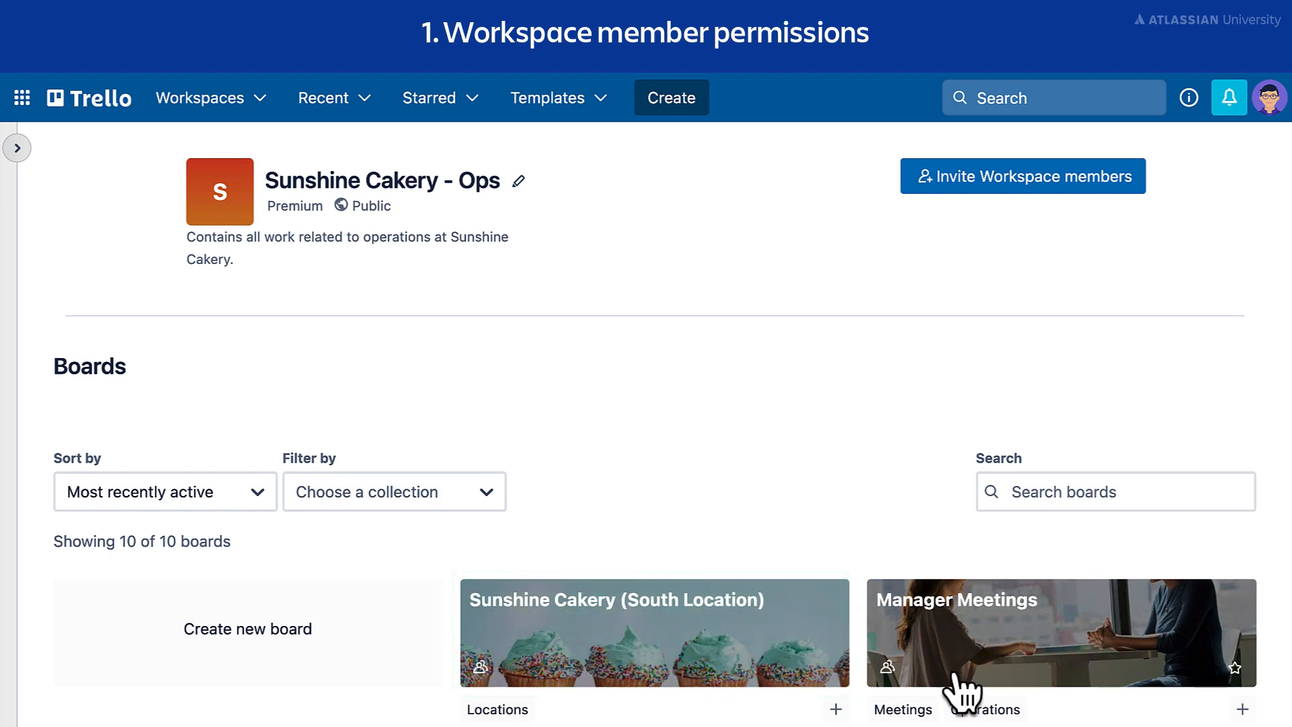
Step: Enable 'Allow Workspace members to edit and join' in the Sunshine Cakery (South Location) board settings
click(827, 664)
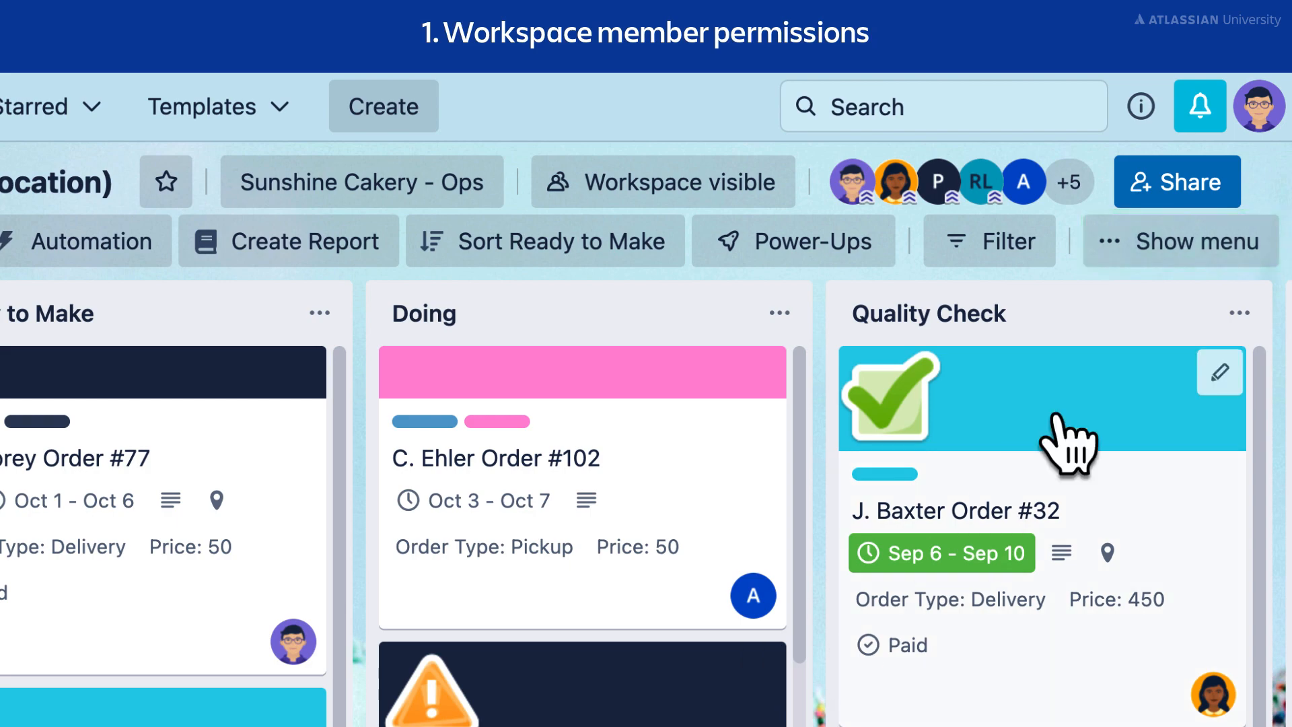
click(1231, 249)
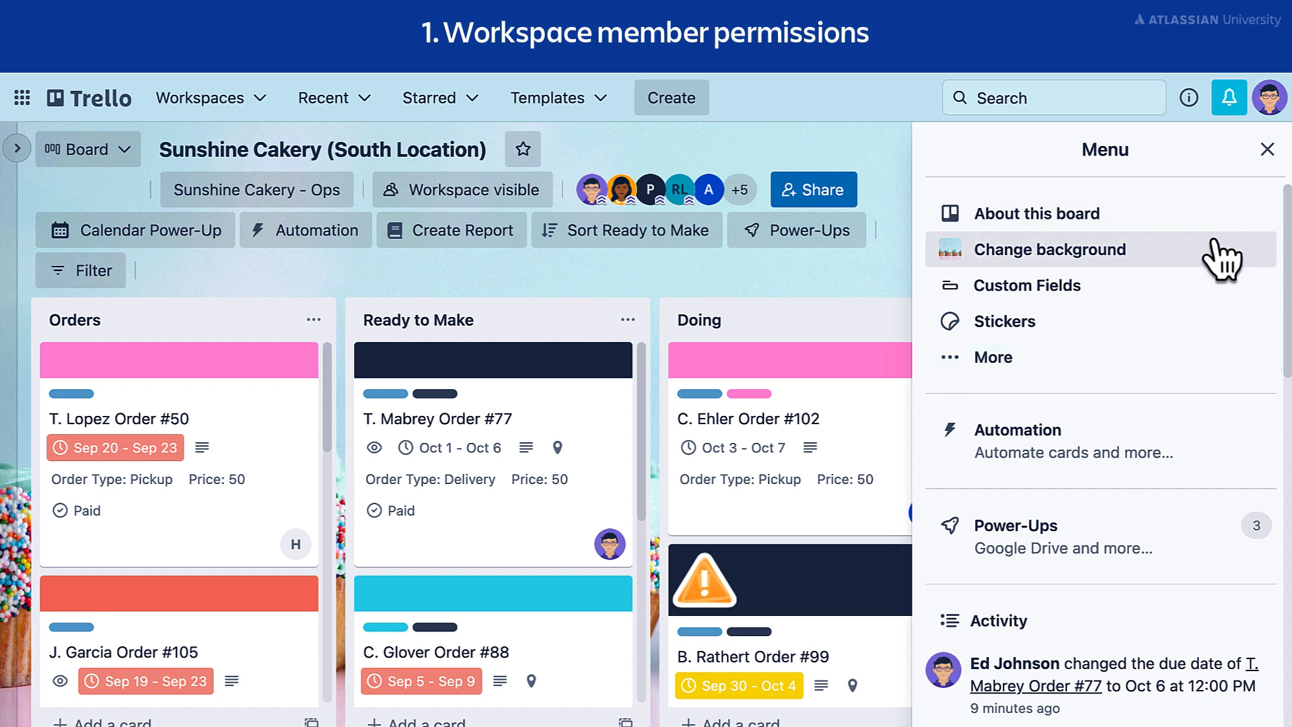
click(1158, 361)
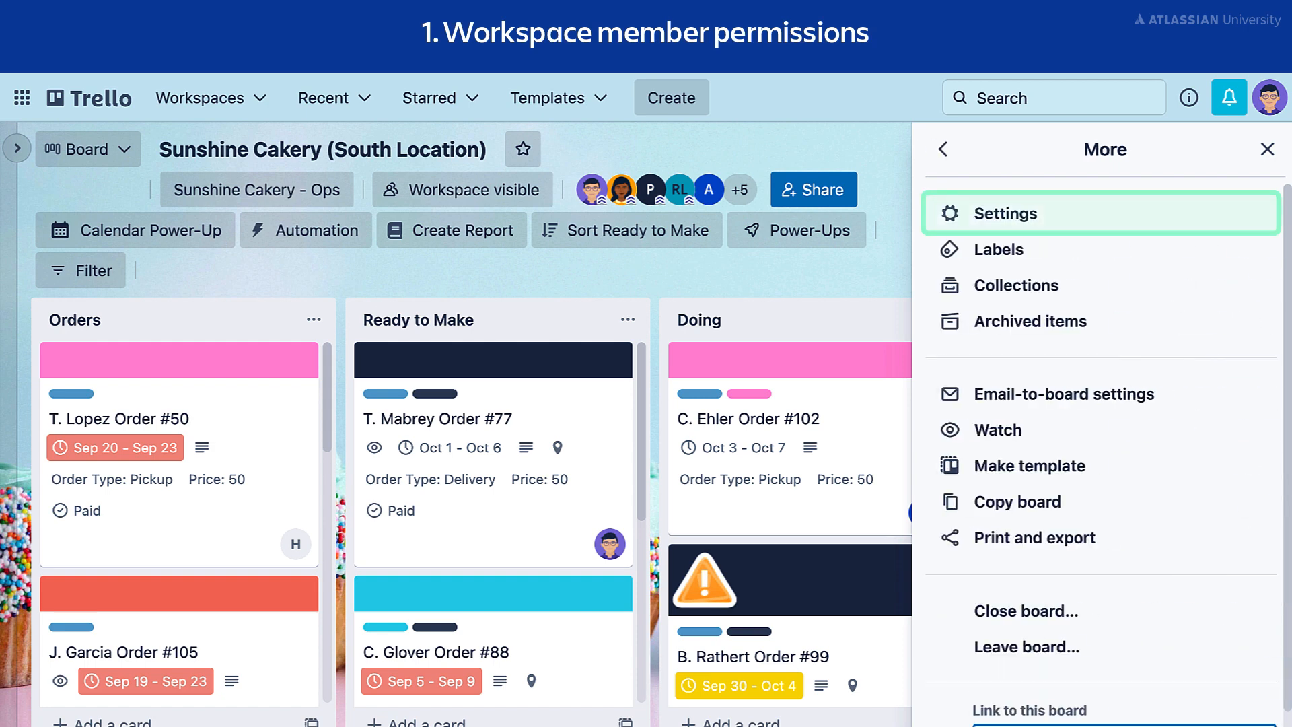
click(1153, 225)
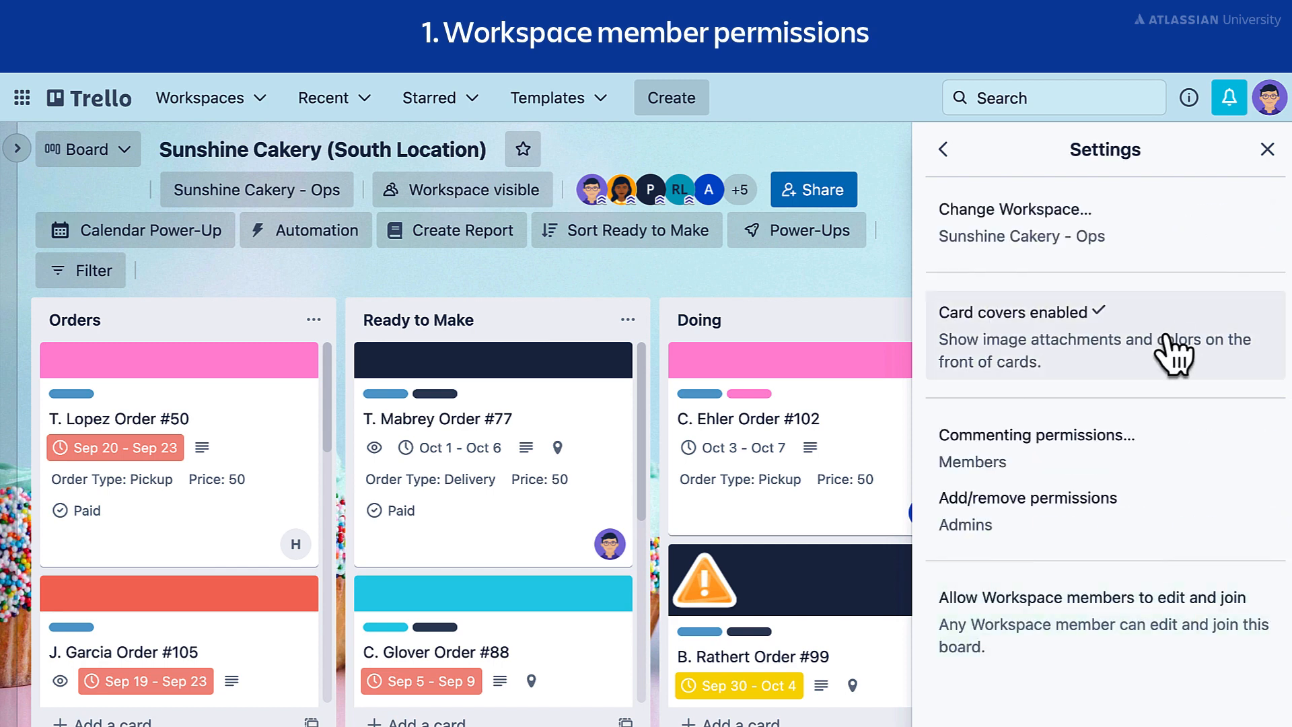
click(1185, 627)
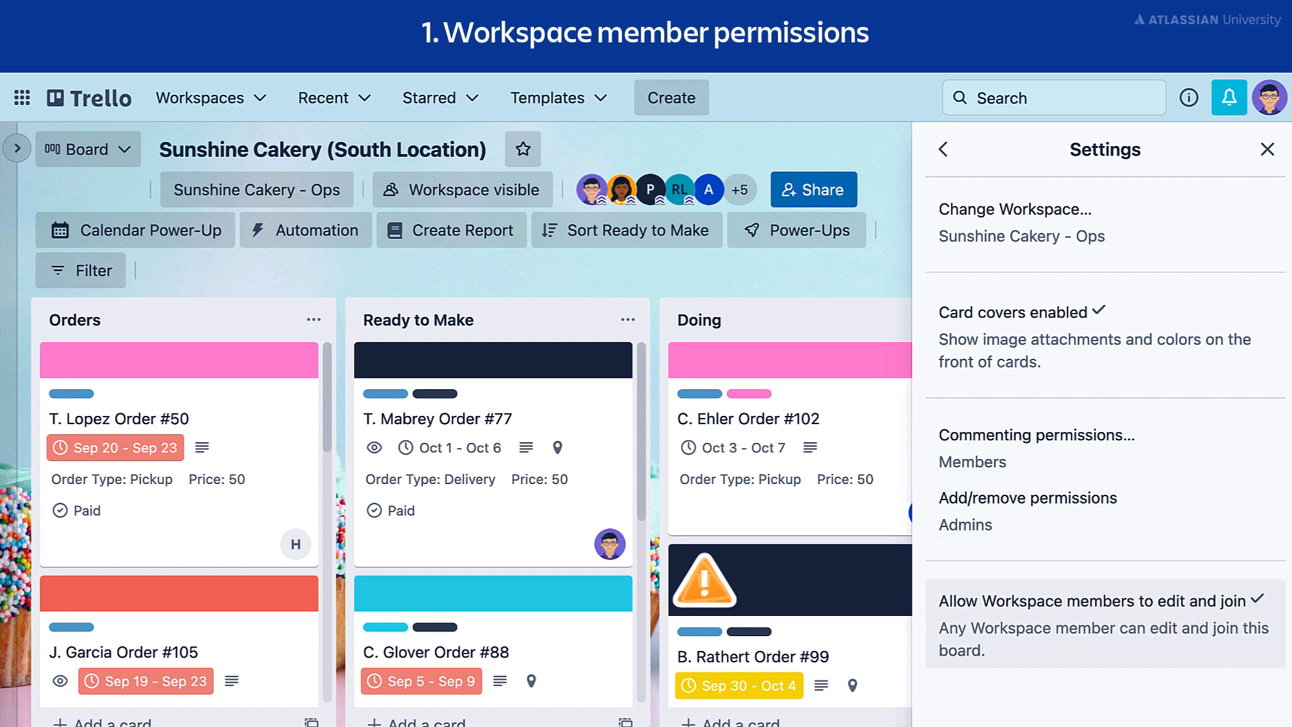
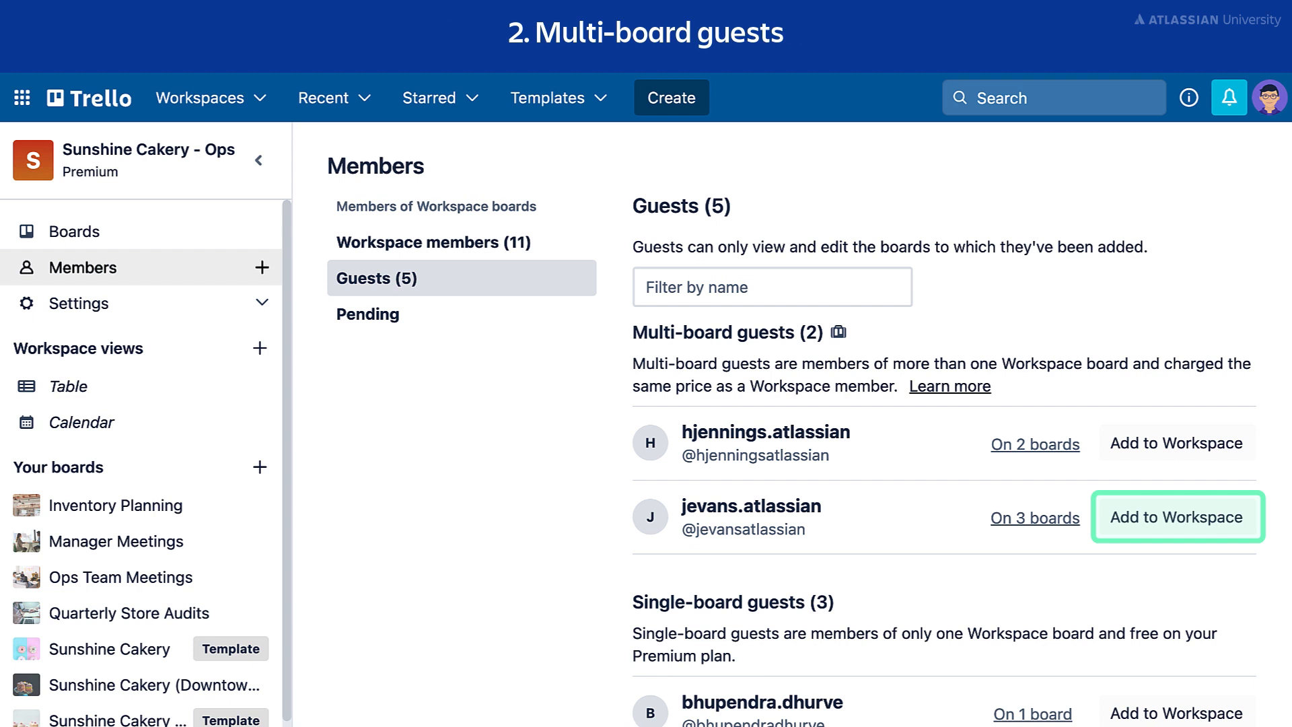
Step: Add one multi-board guest to the workspace, check the other guest's 2 boards, then return to workspace home
click(1107, 532)
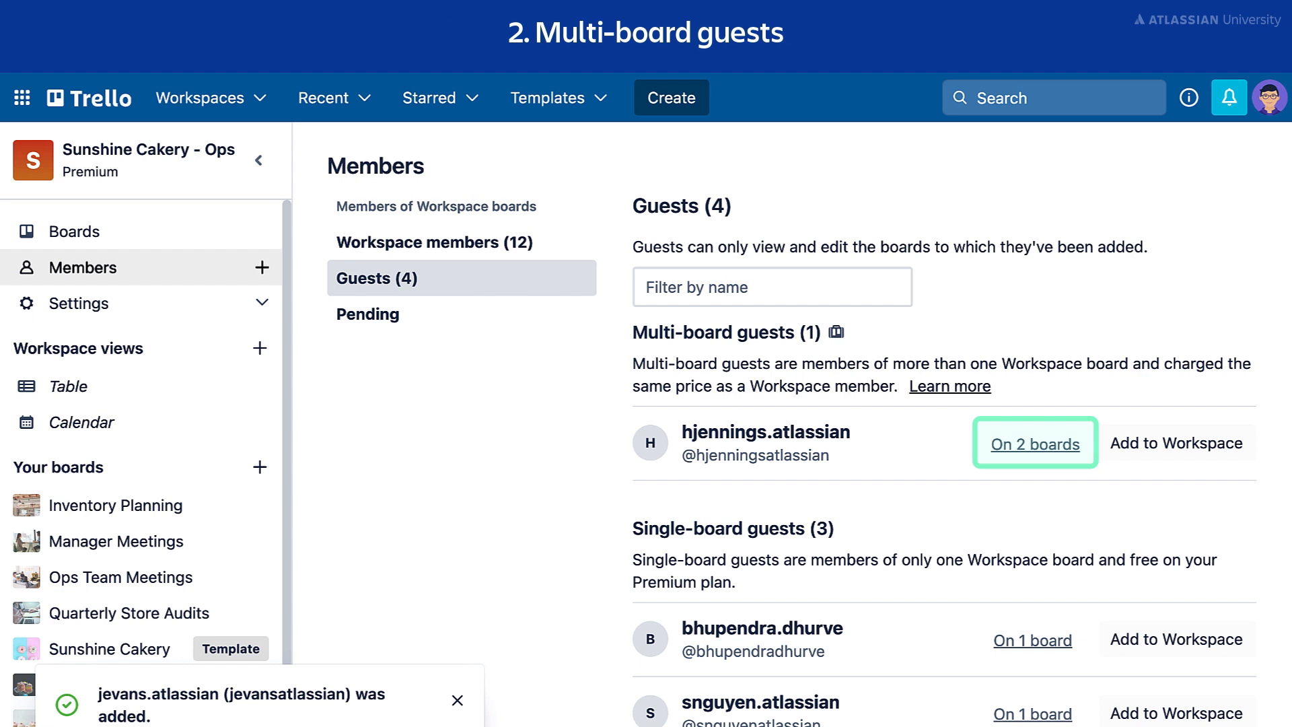
click(1047, 445)
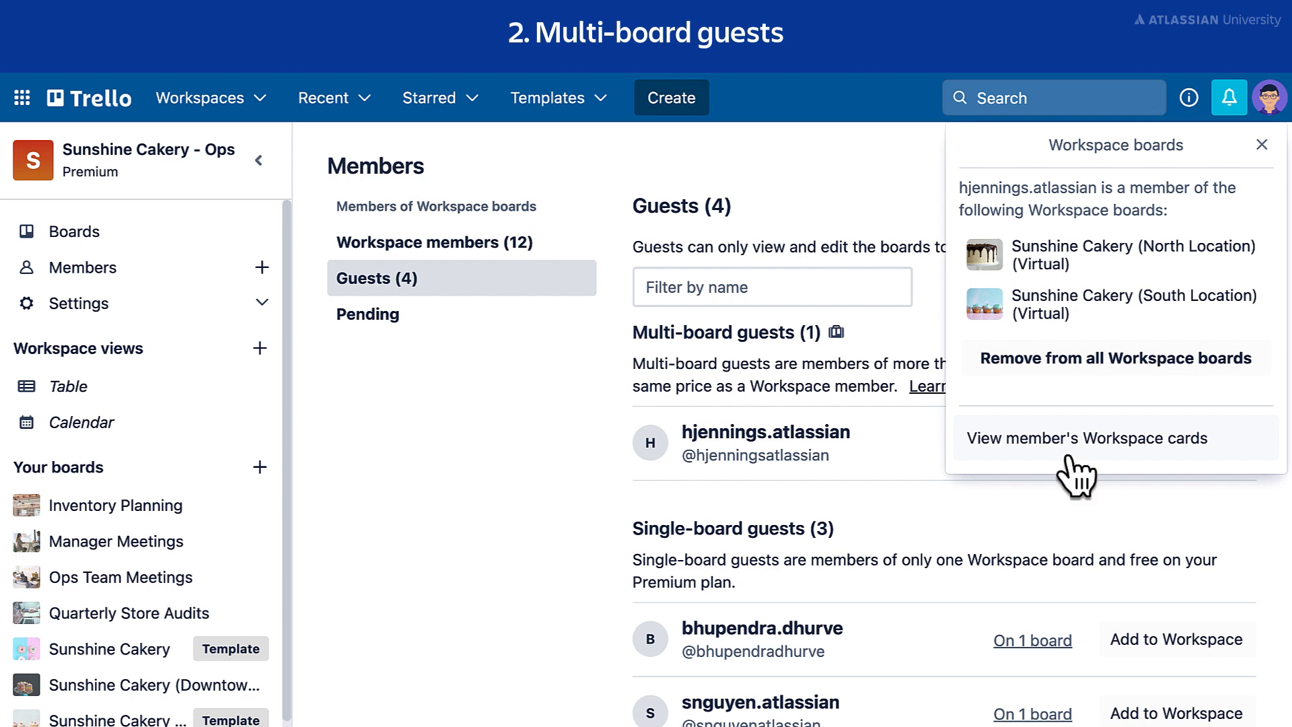
click(1192, 266)
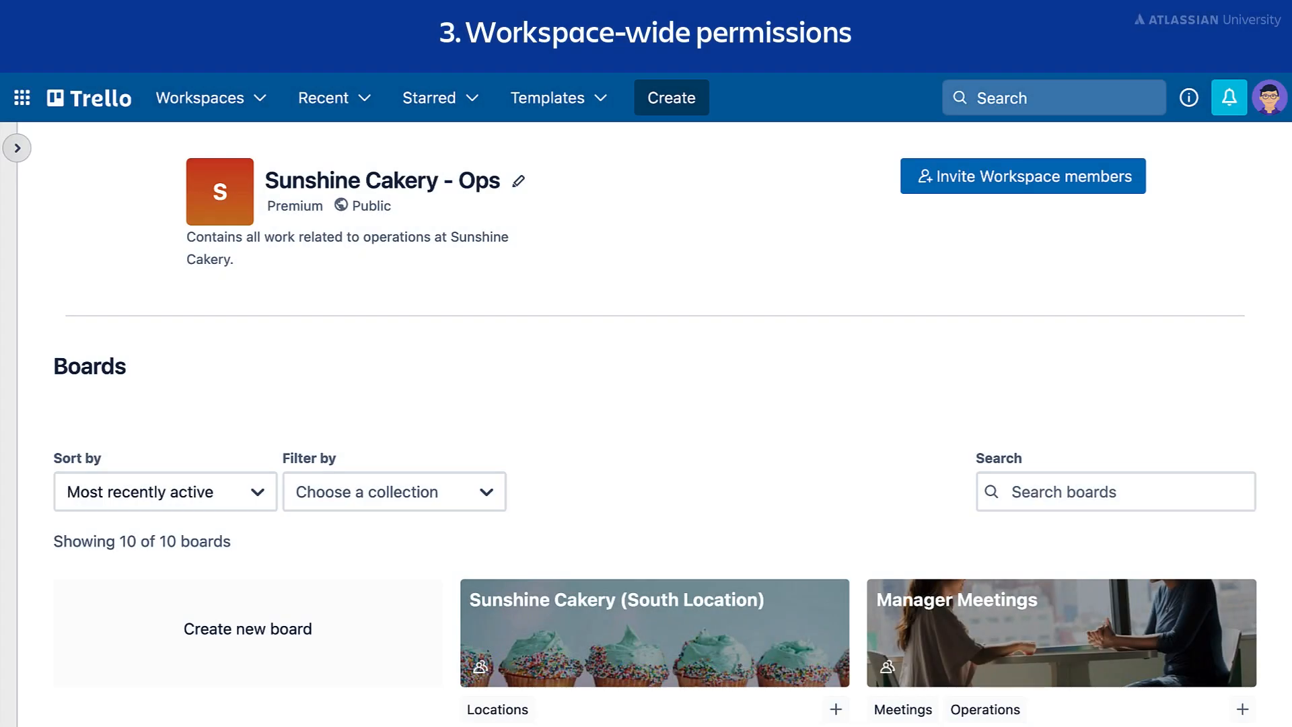
Step: Review the Workspace settings membership restrictions, leaving them at Anybody can be added
click(18, 148)
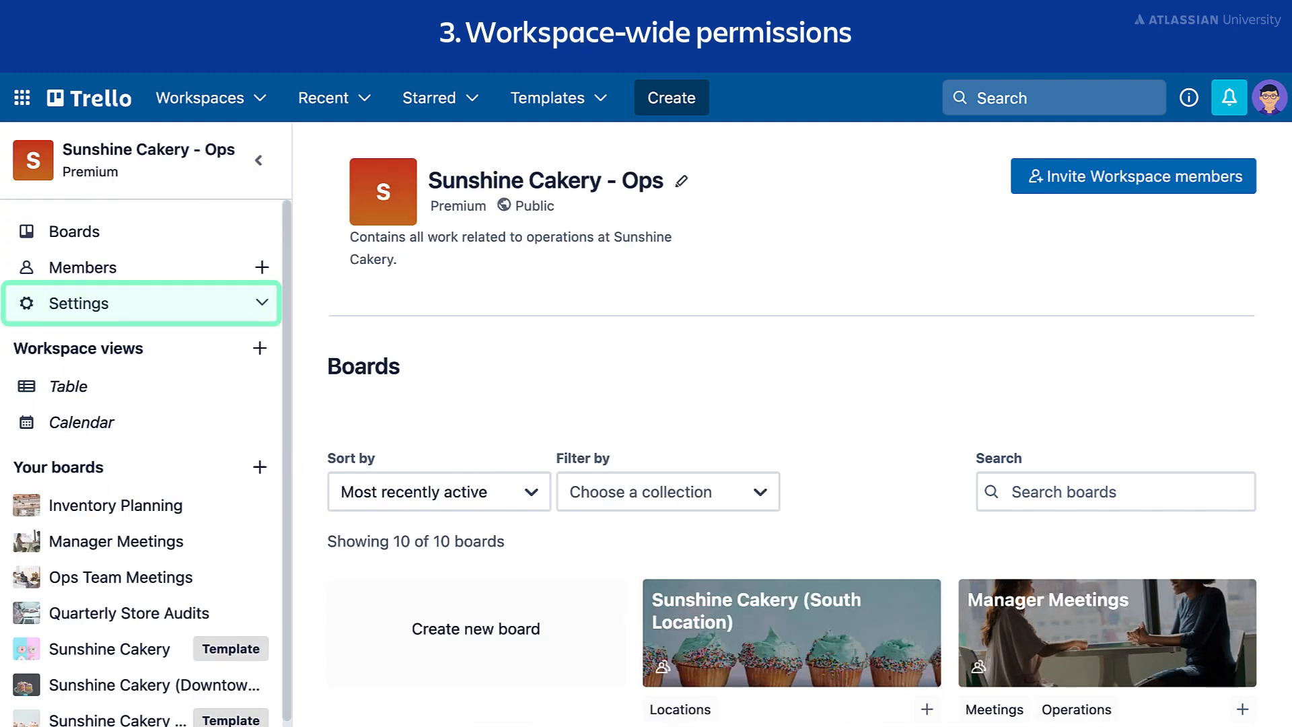
click(169, 307)
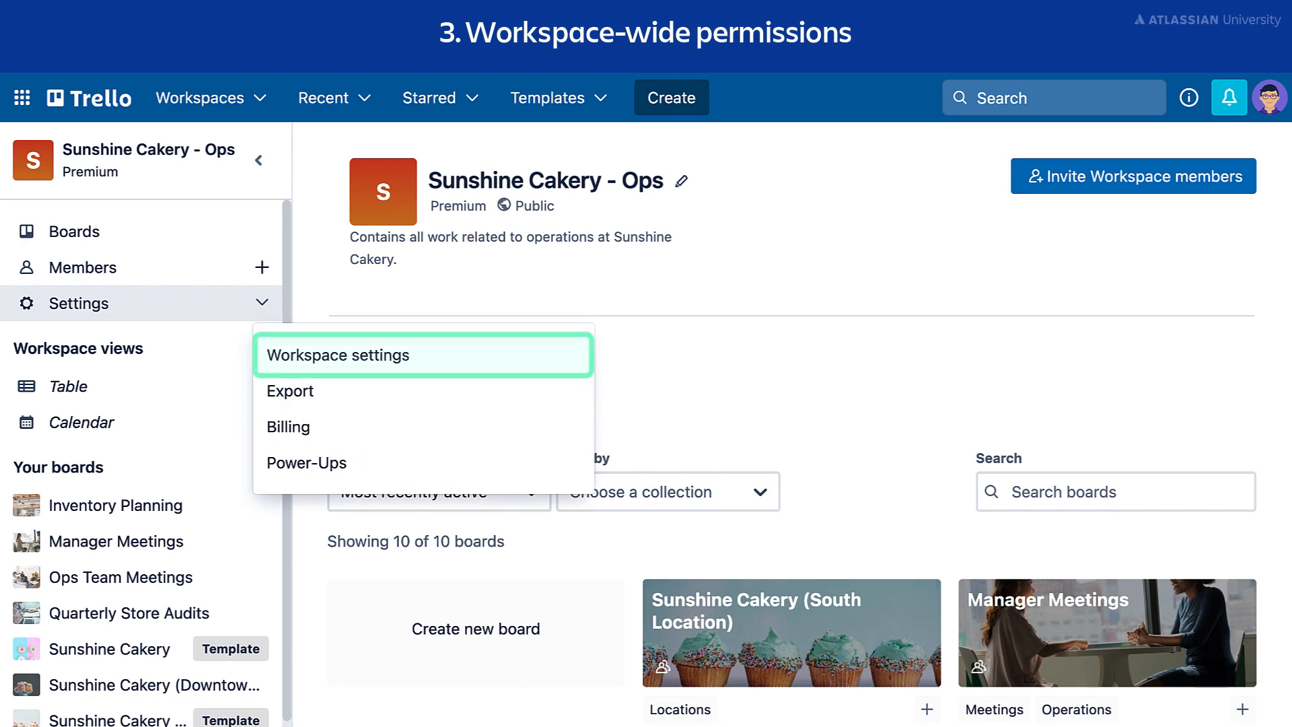
click(438, 357)
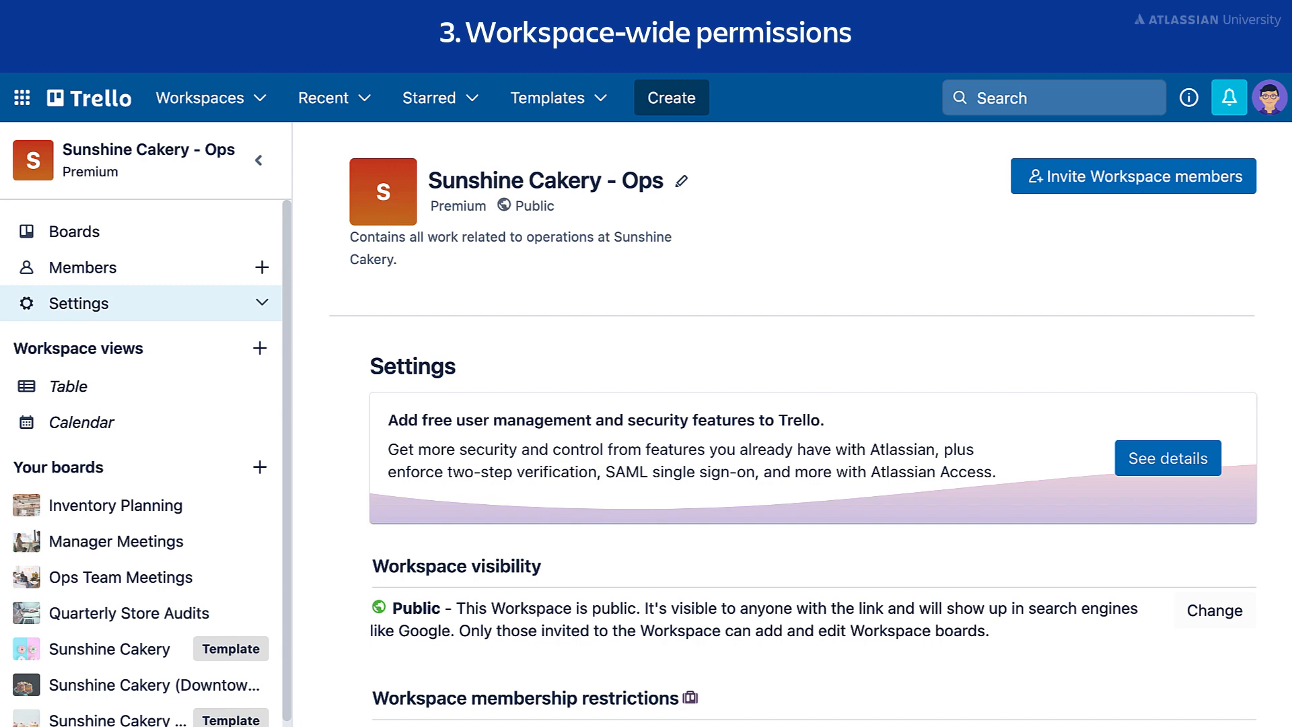
scroll(793, 424, down, 8)
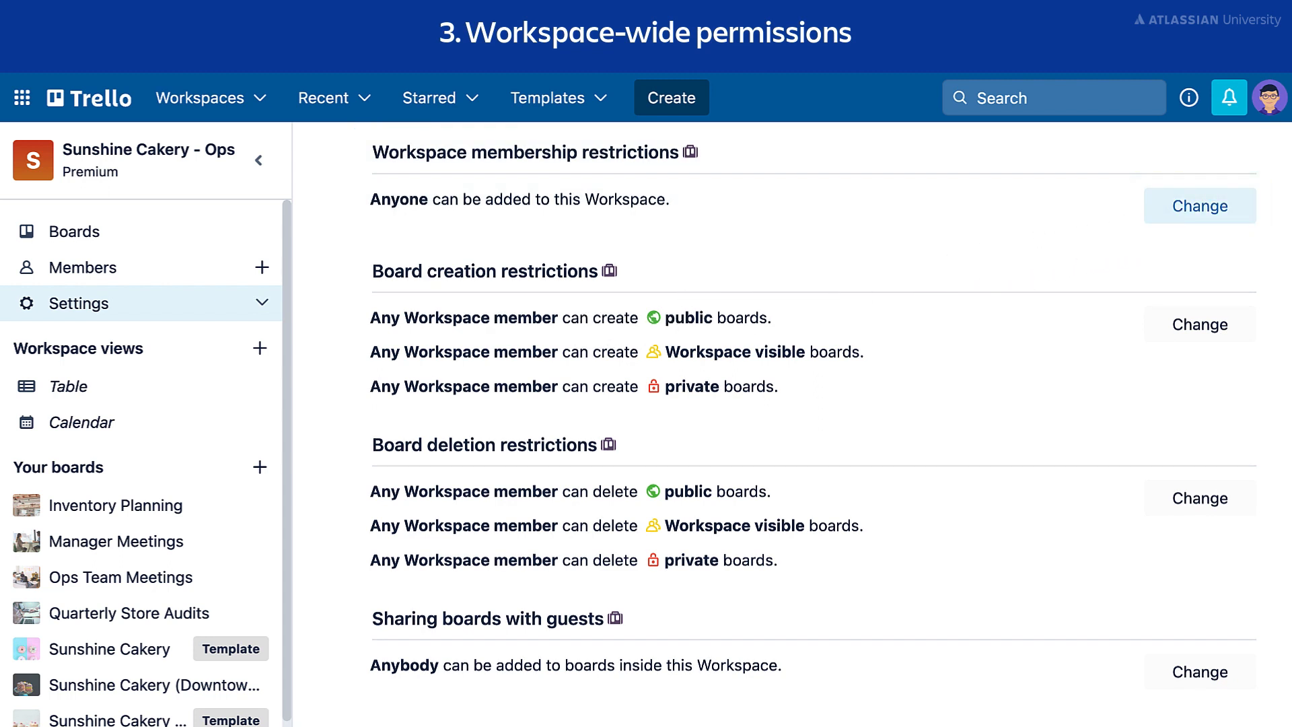
click(1152, 213)
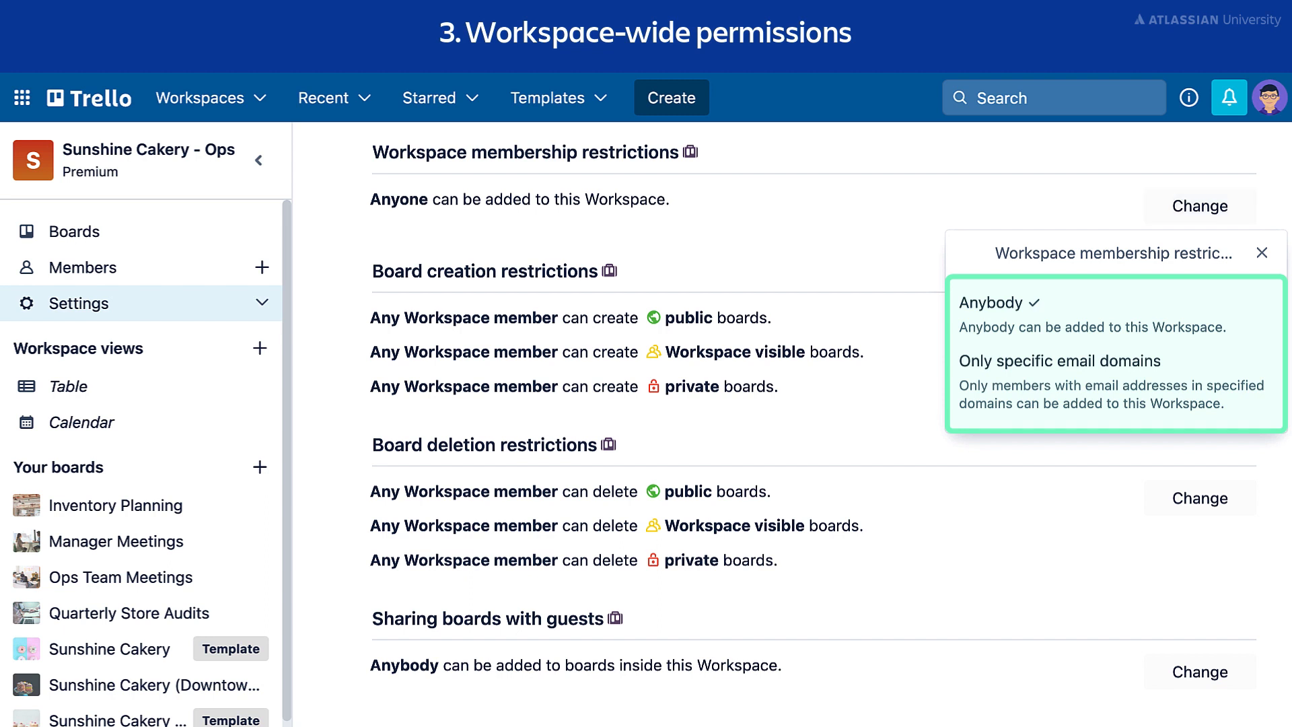
key(Escape)
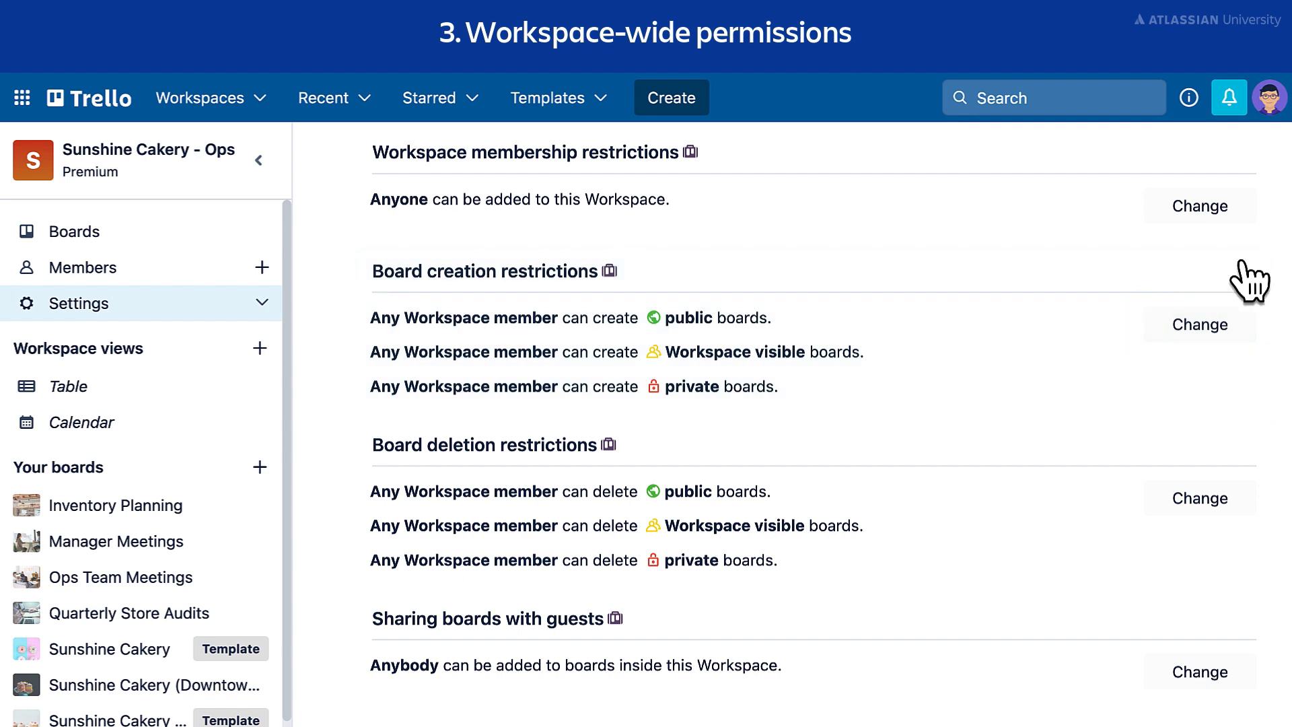
click(1241, 330)
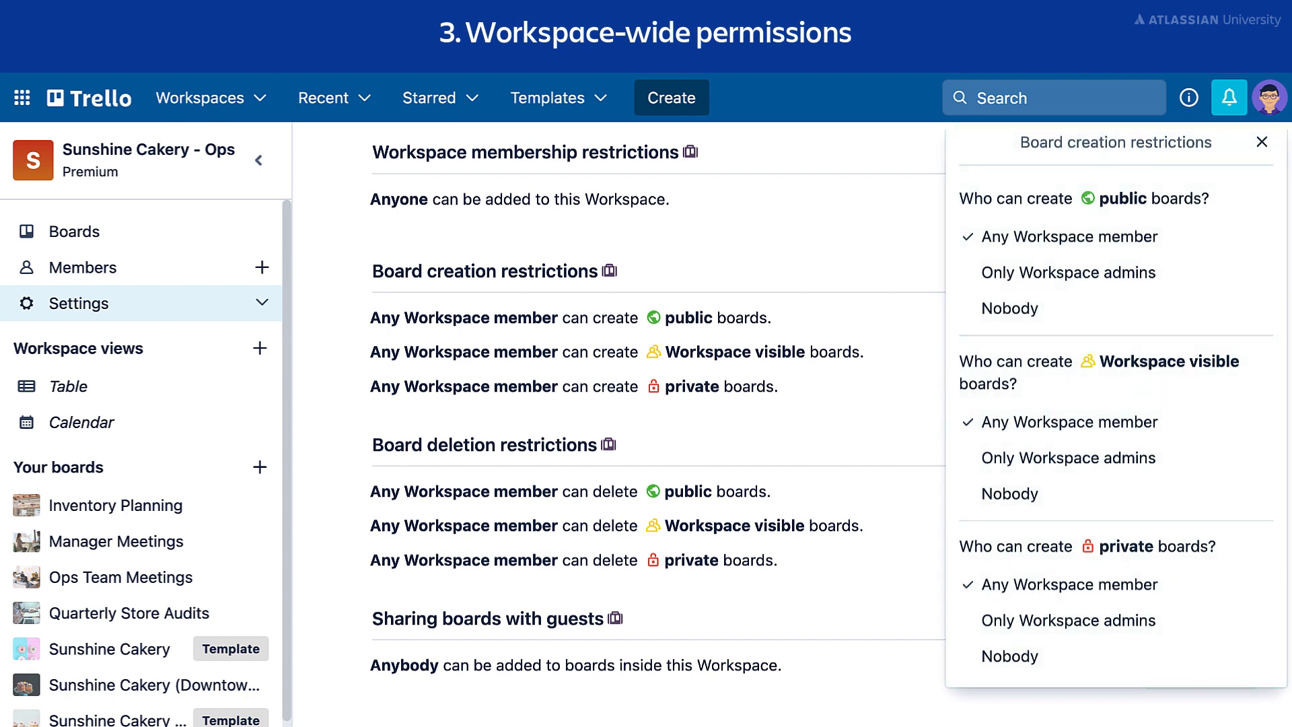
key(Escape)
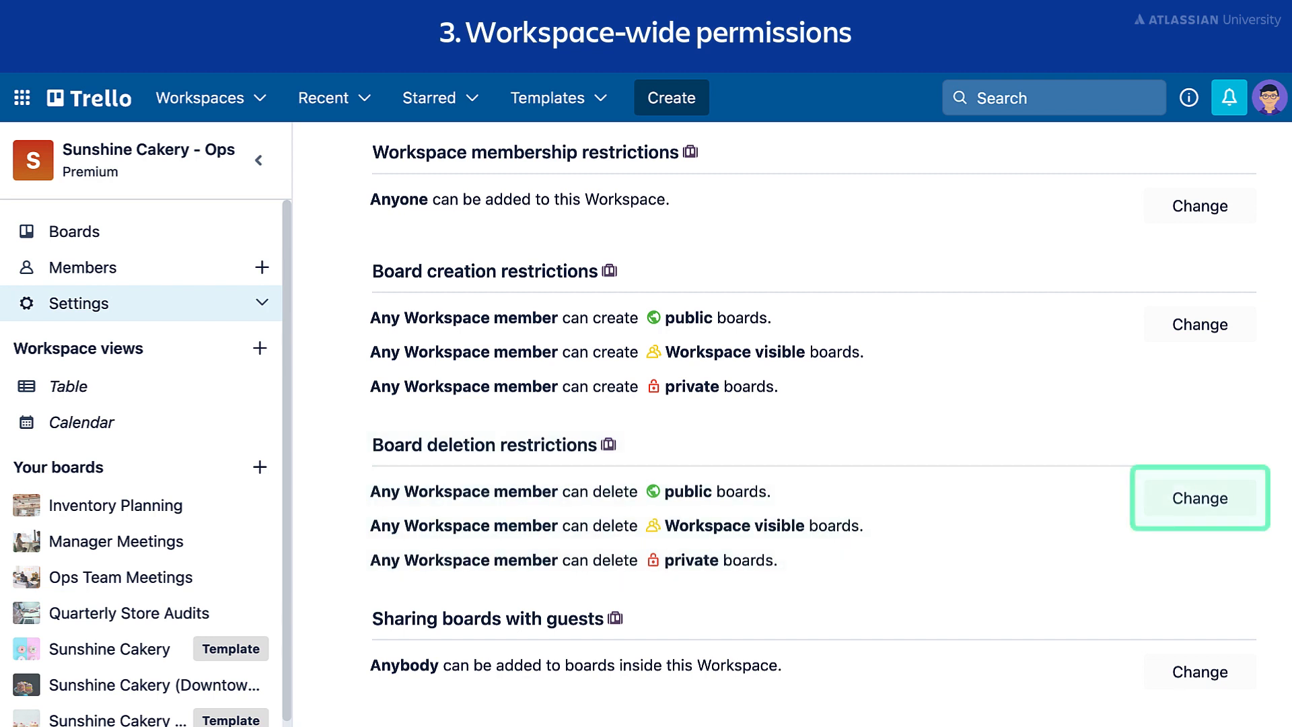
click(1243, 506)
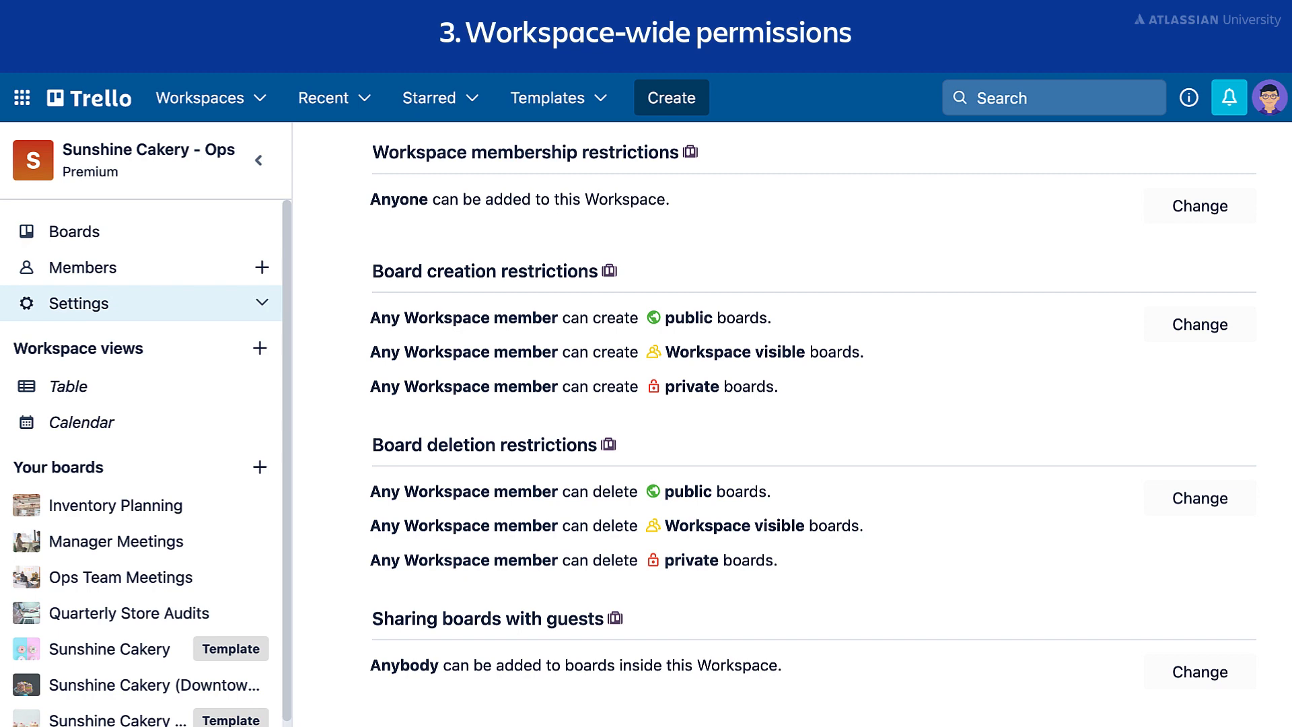
scroll(791, 424, down, 5)
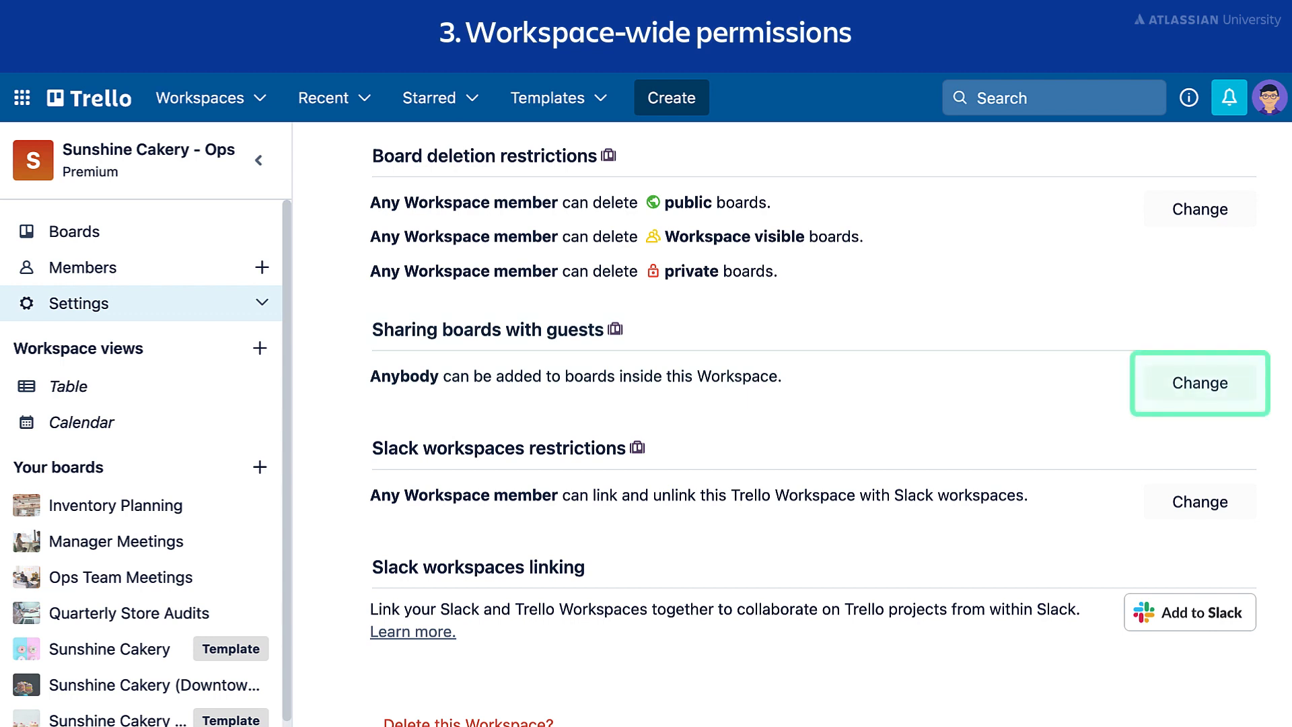
click(1235, 389)
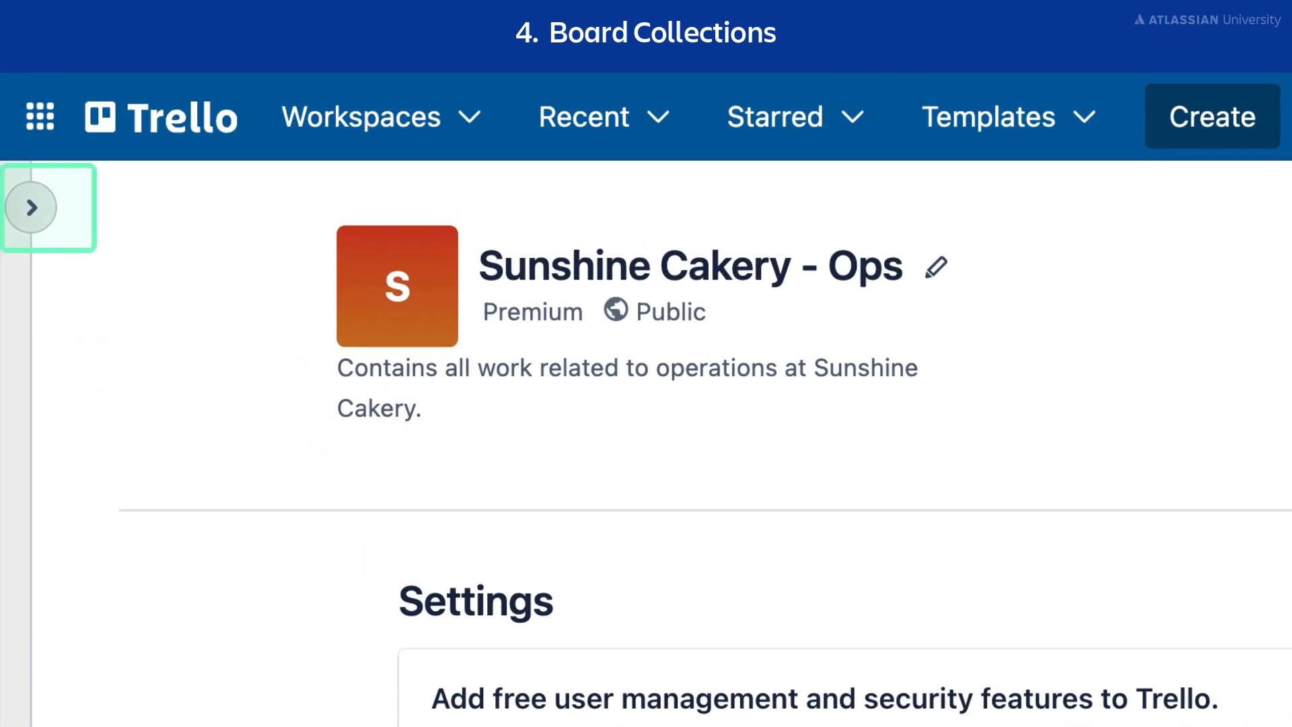
Step: Create a board collection named 'Ed's Stores' from the South Location board on the Boards page
click(32, 208)
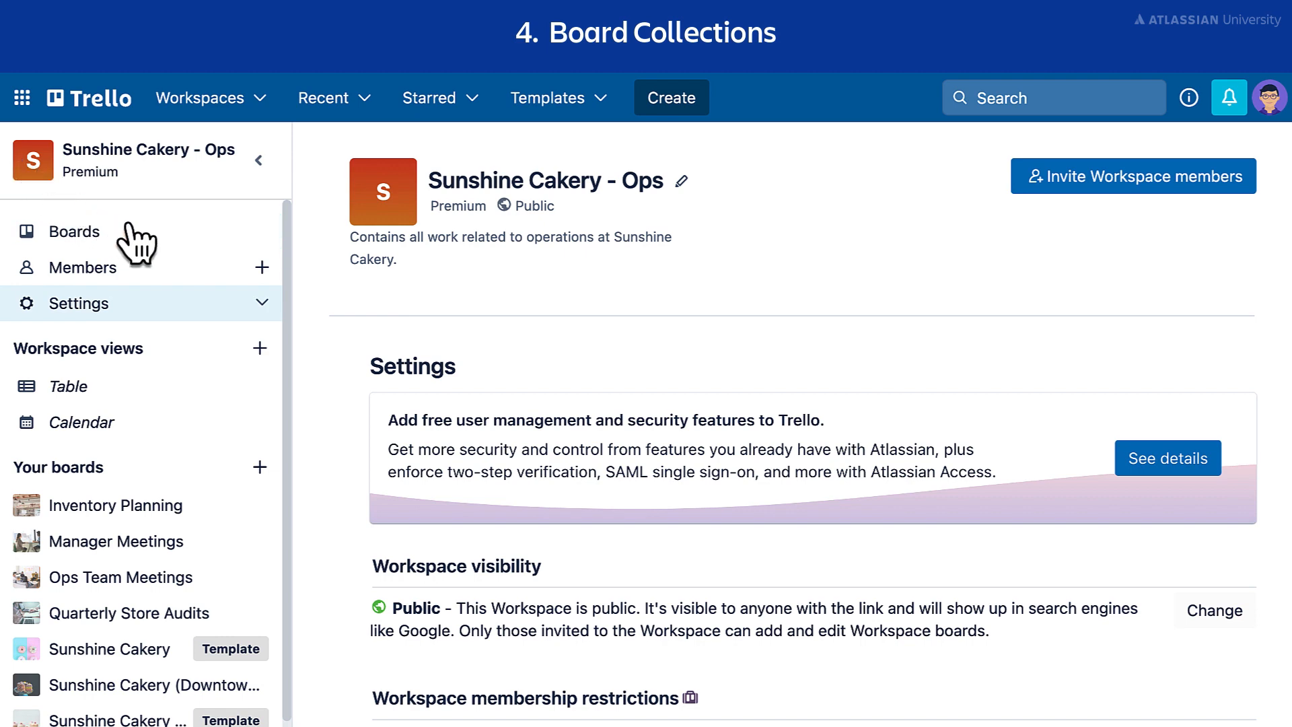
click(47, 234)
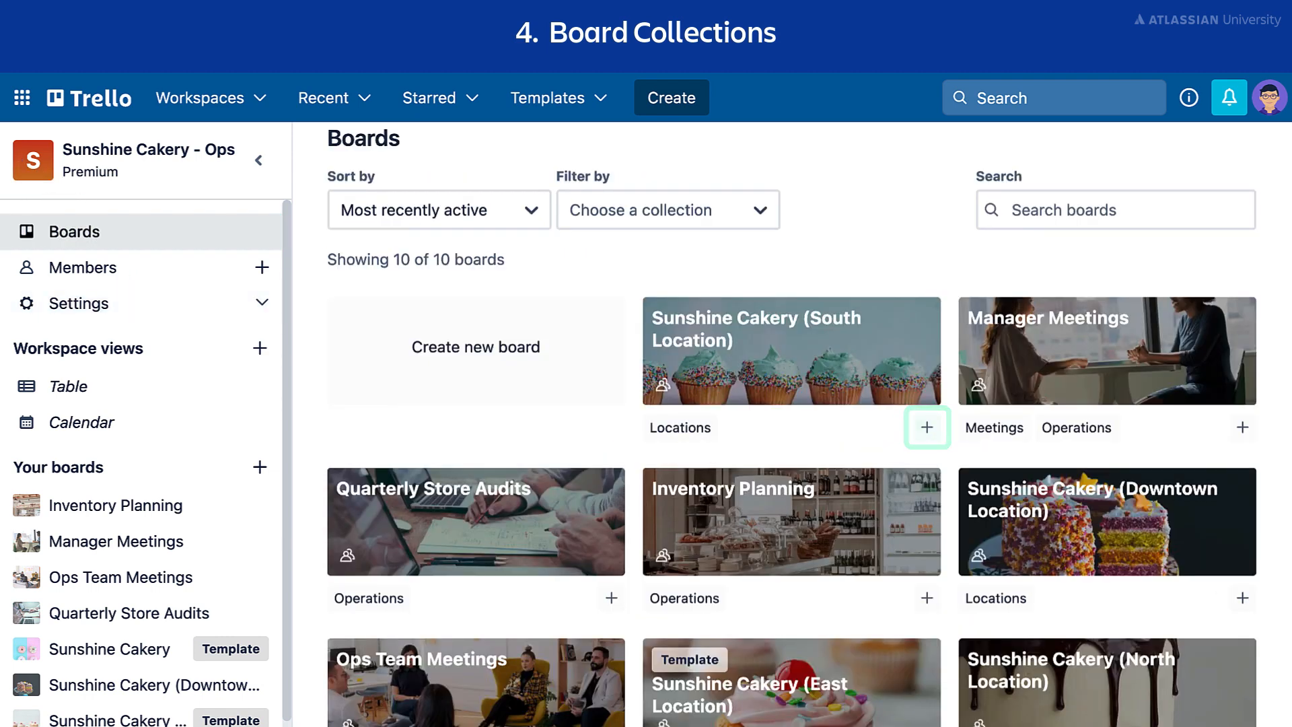
click(927, 436)
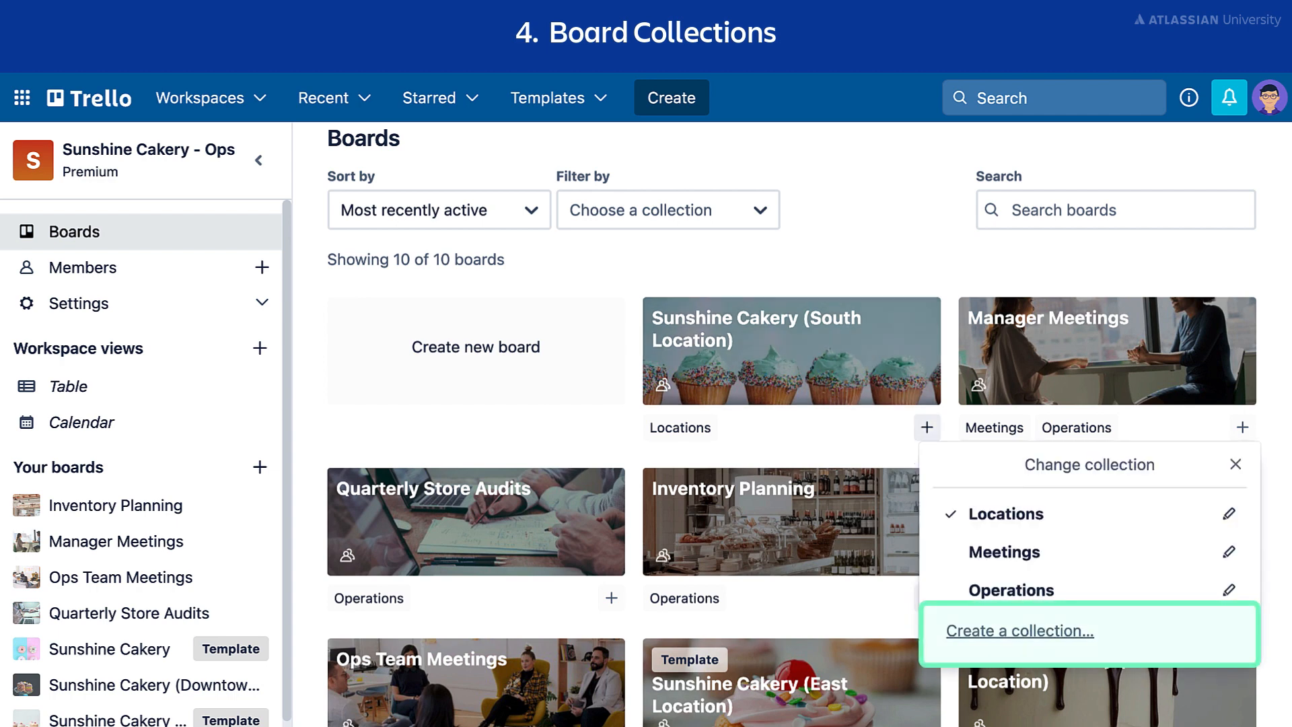
click(1137, 636)
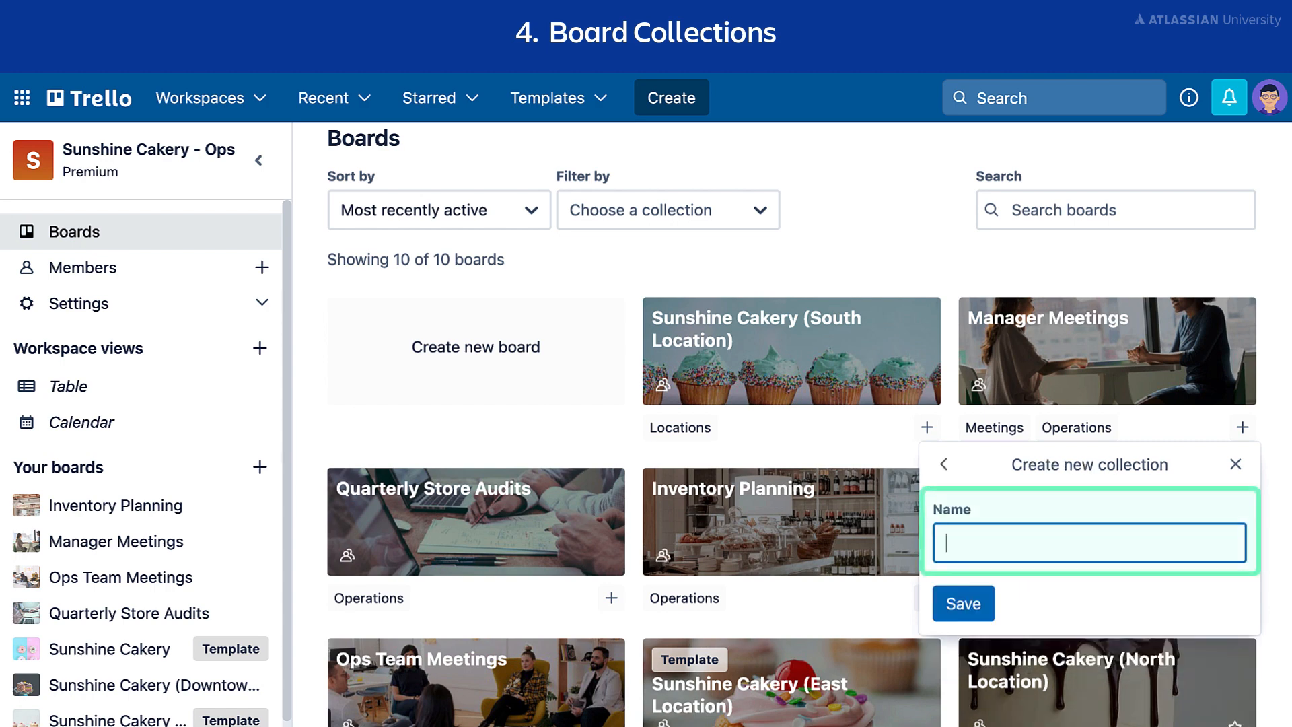
text(Ed's Stores)
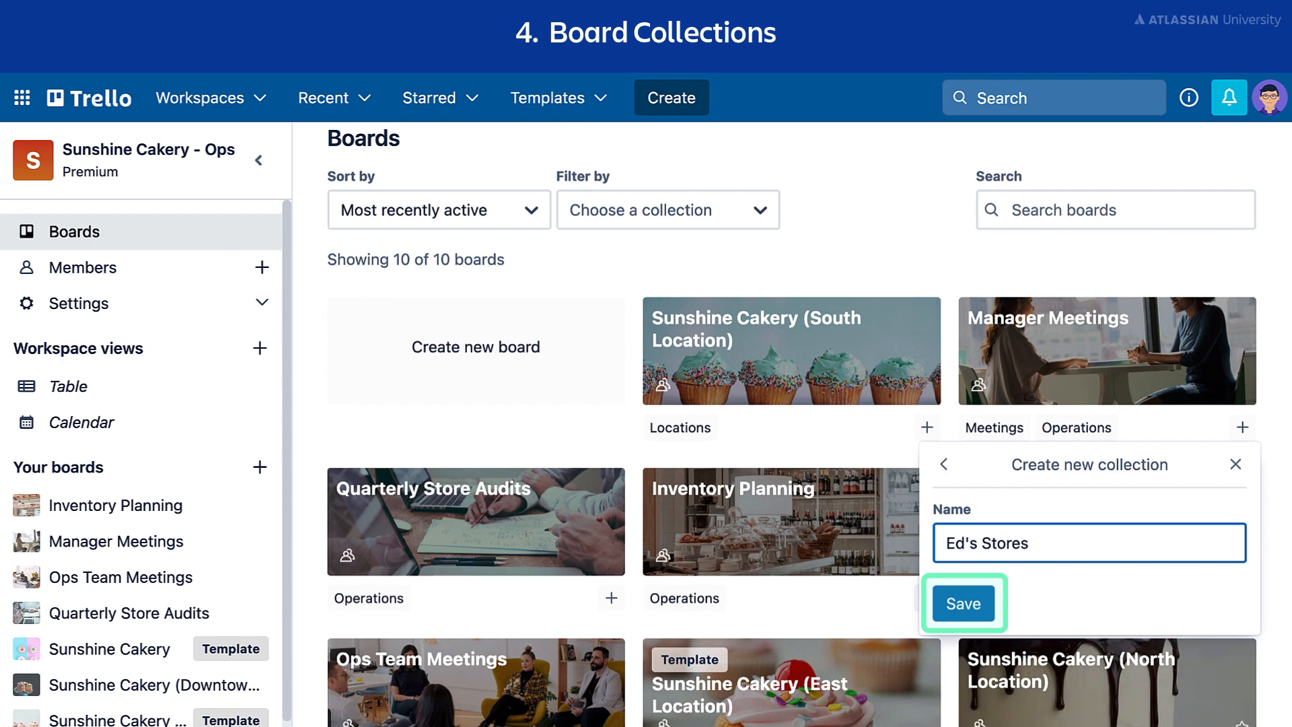
click(962, 609)
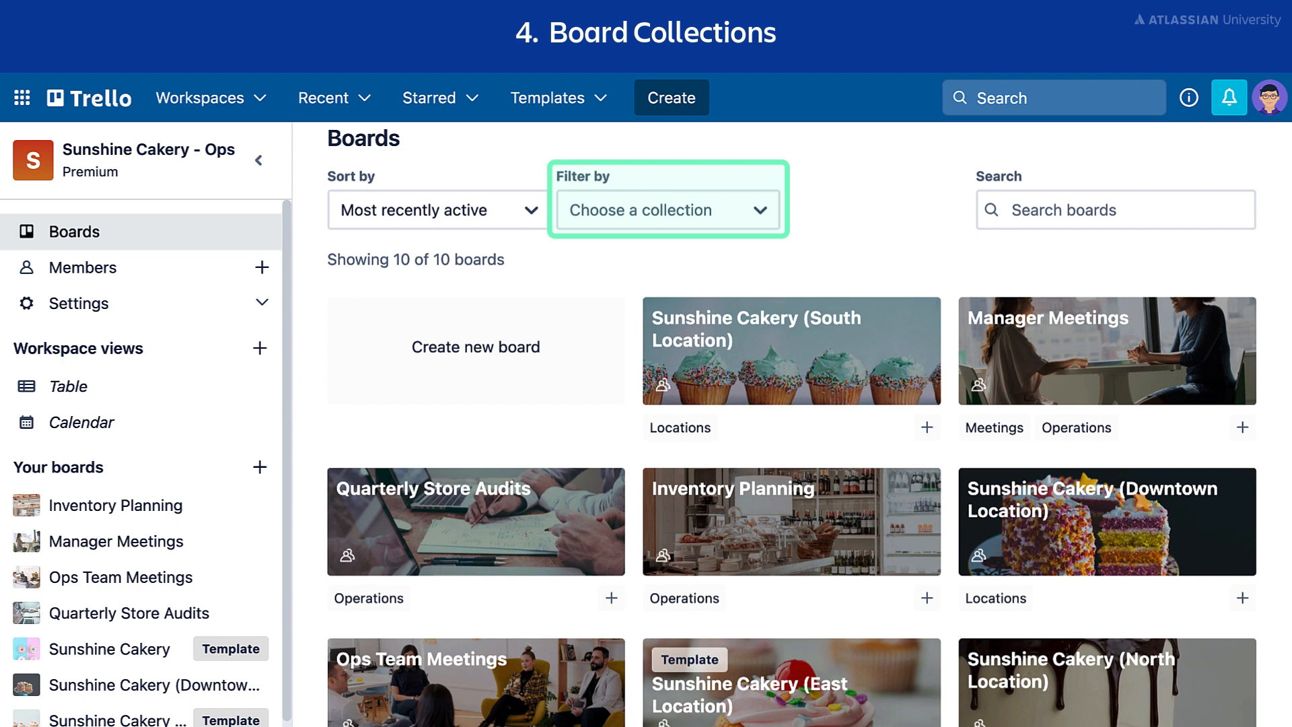
Step: Add the Sunshine Cakery (South Location) board to the Ed's Stores collection alongside Locations
click(760, 211)
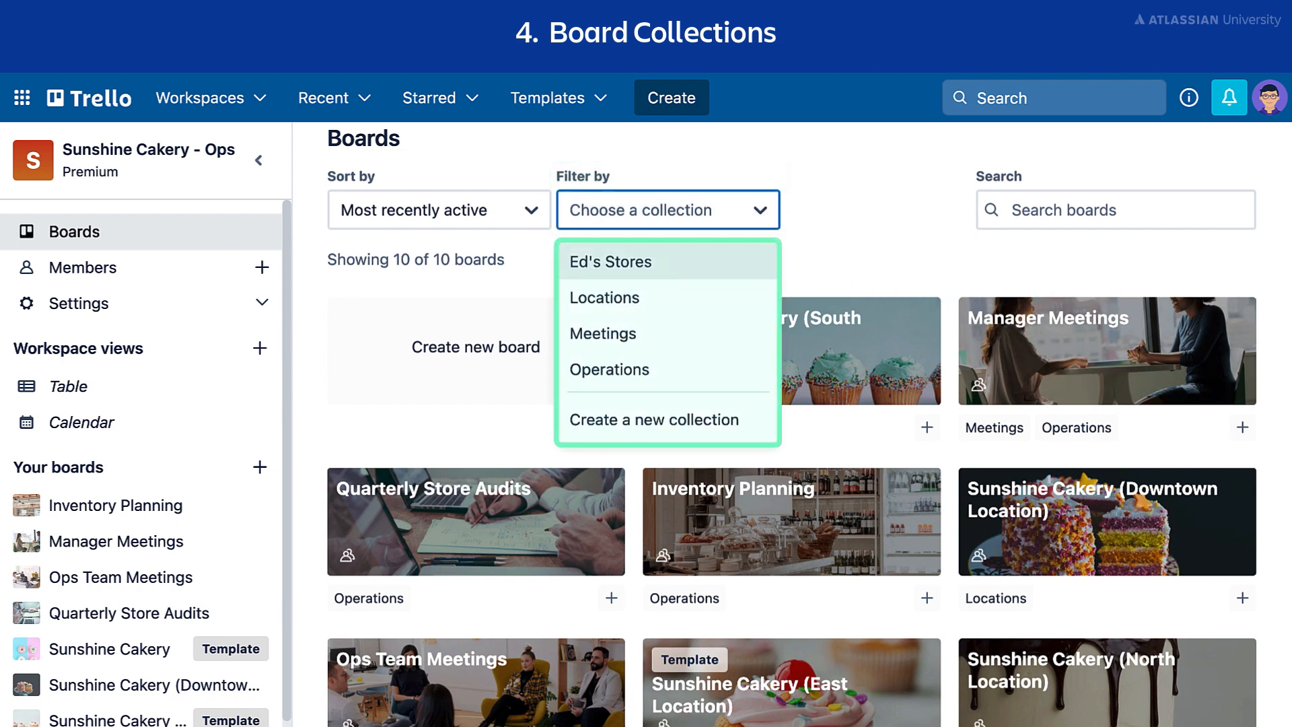
key(Escape)
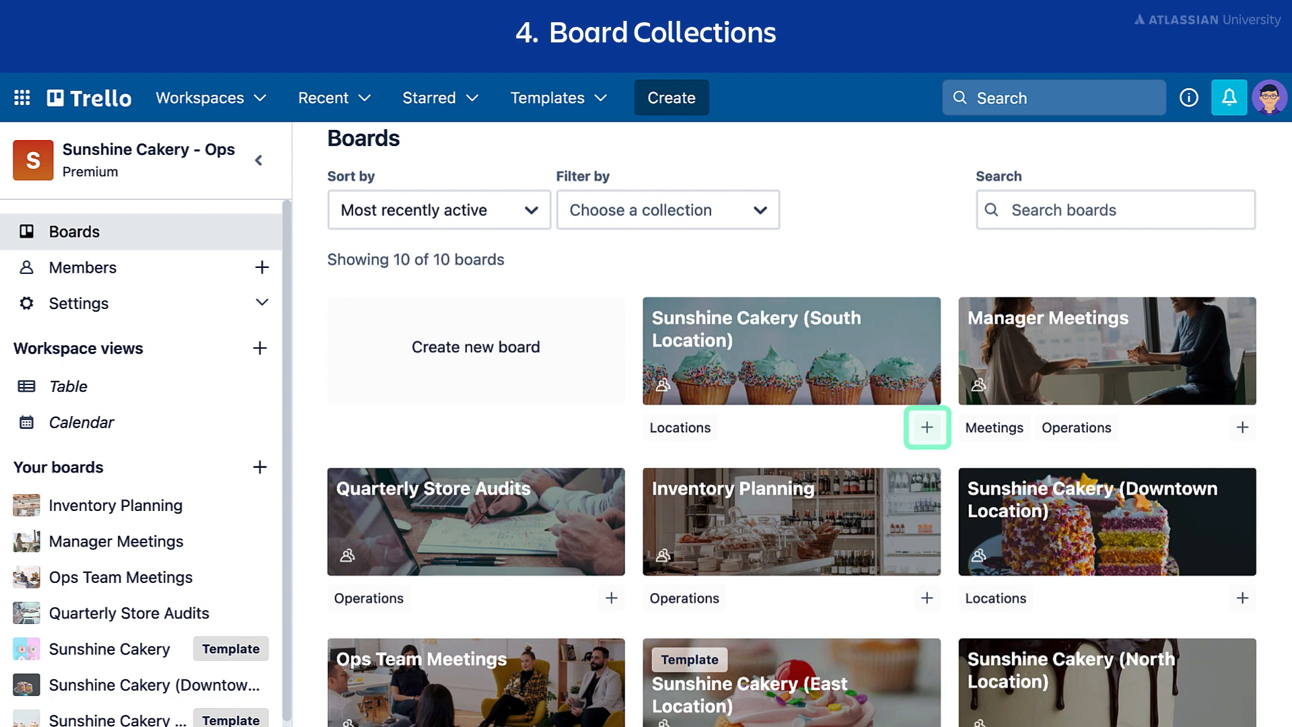
click(927, 427)
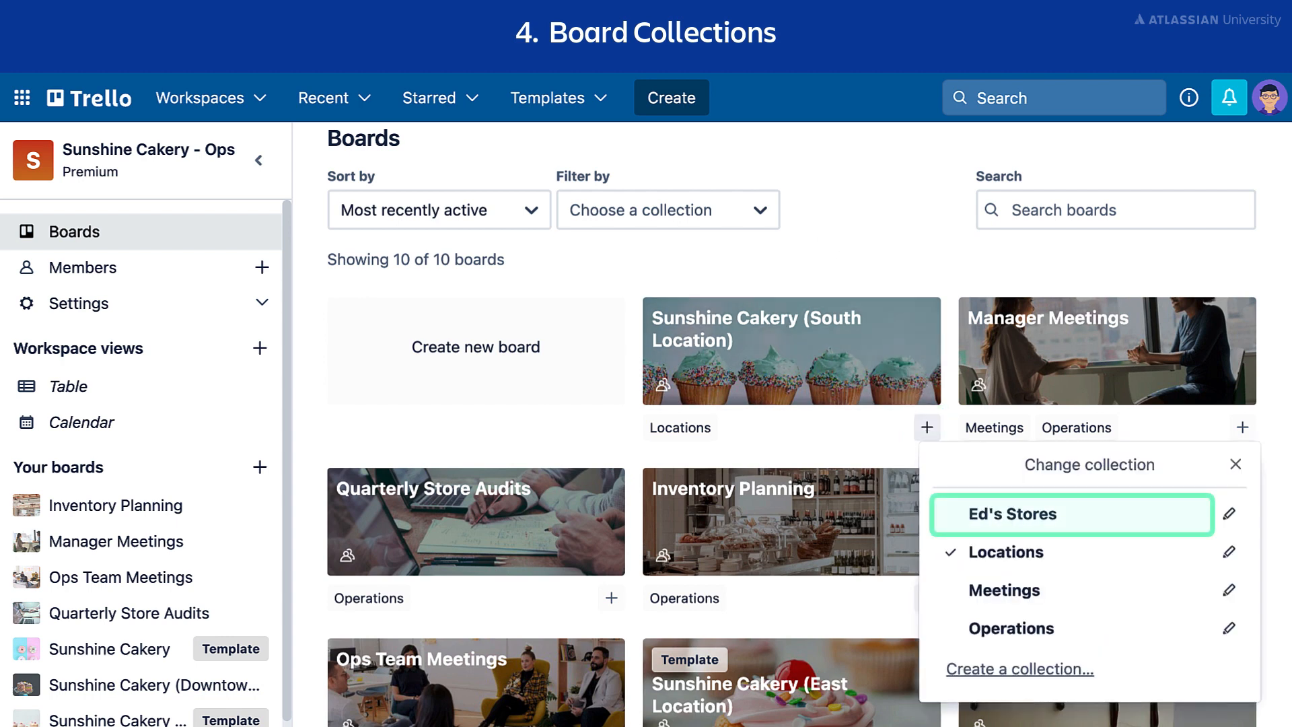
click(1090, 524)
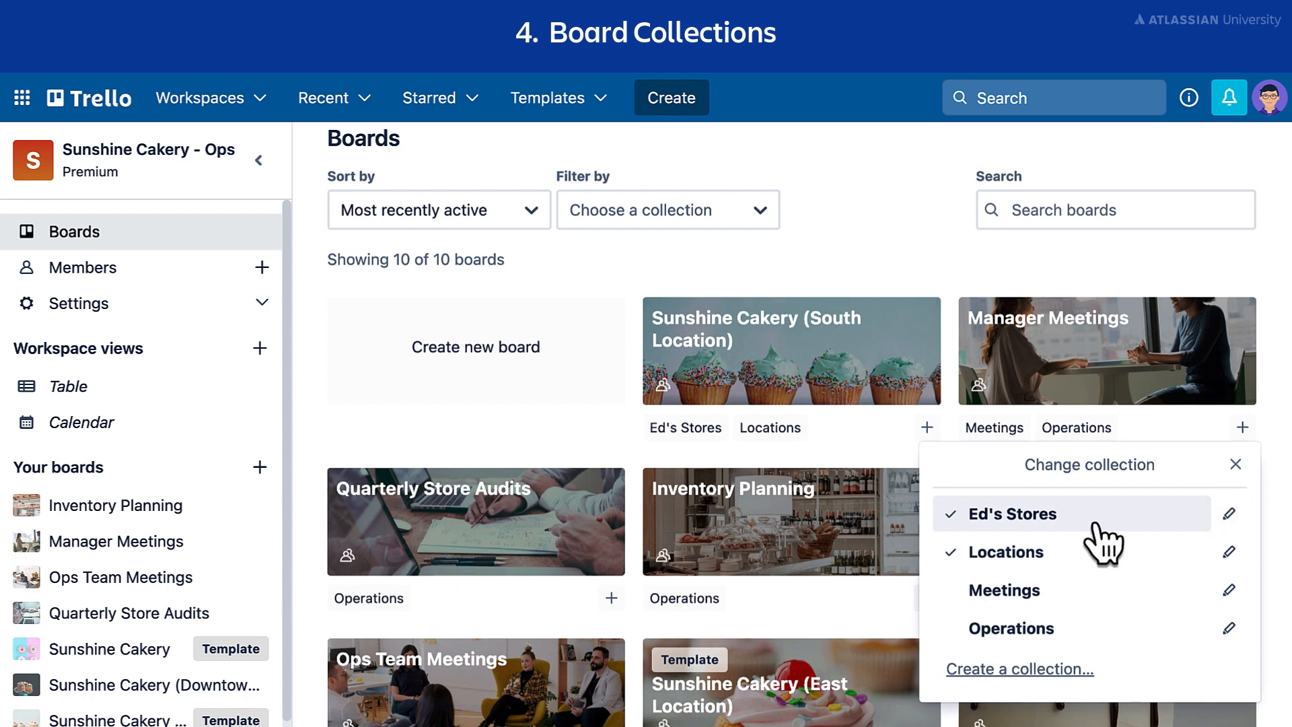
click(1229, 516)
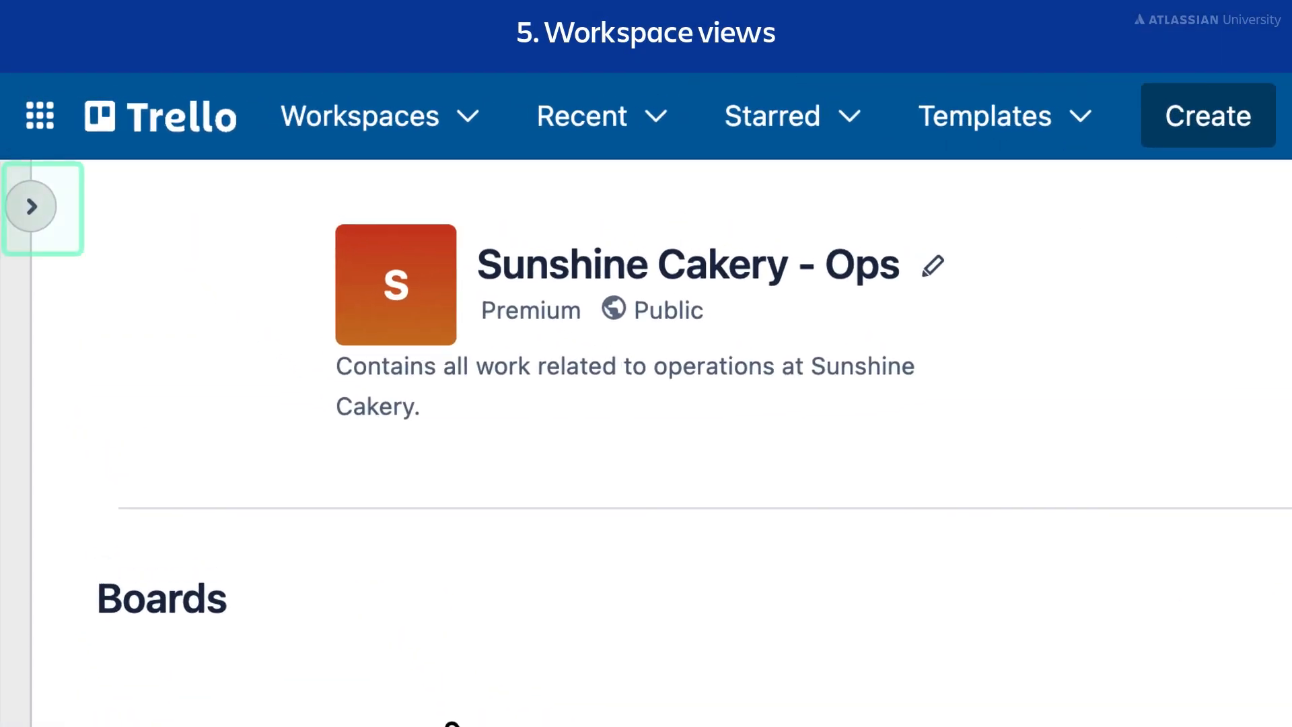
Step: Save a new Table view showing only cards assigned to me, excluding the Inventory Planning board
click(34, 208)
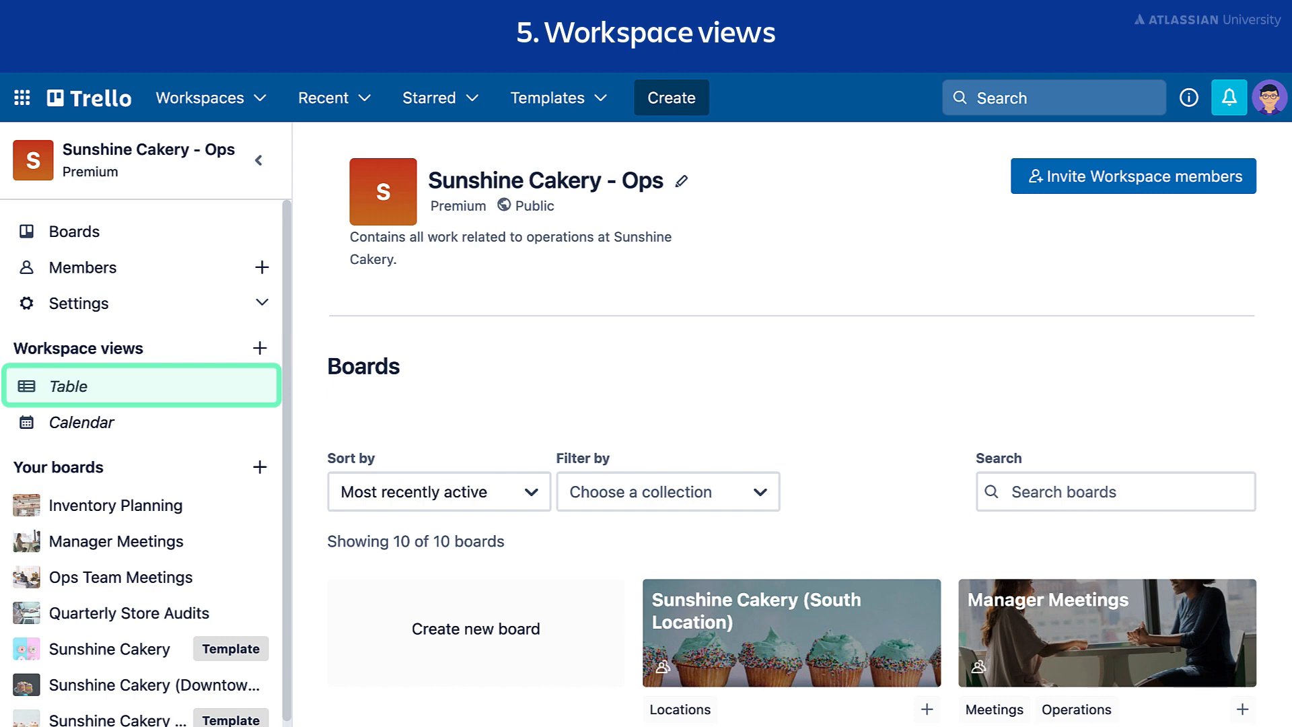
click(208, 394)
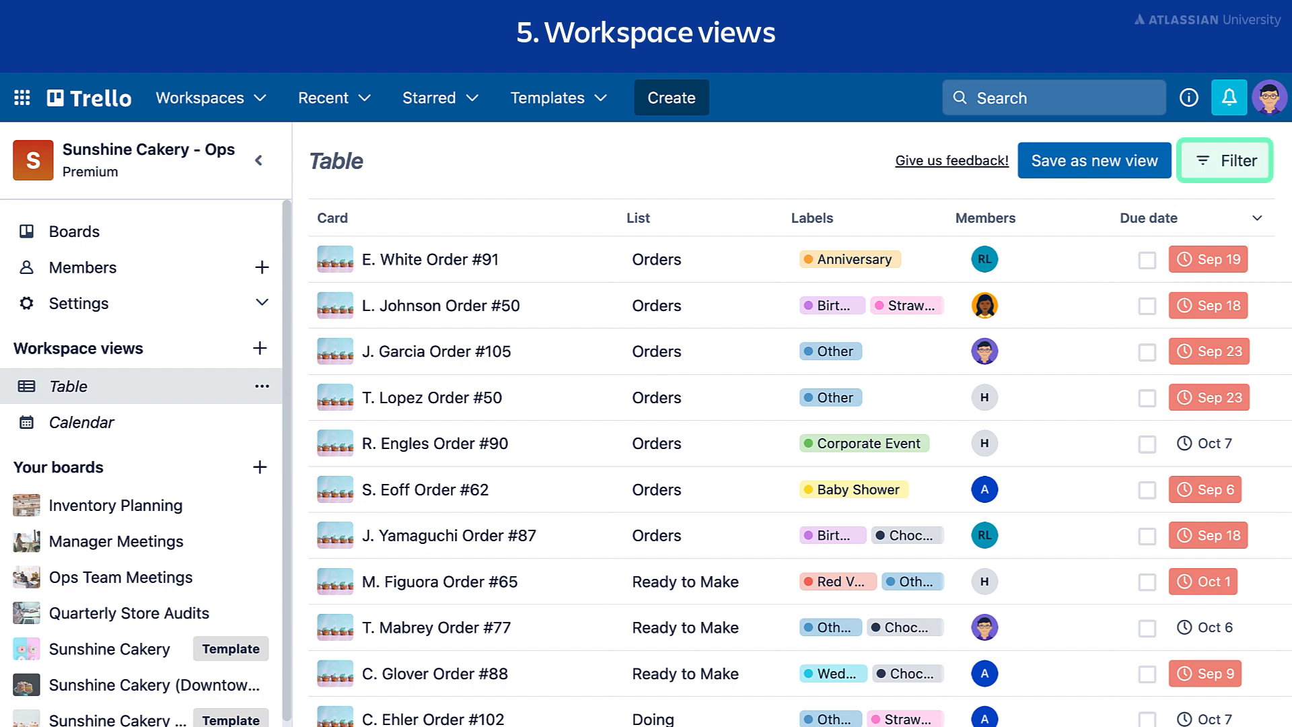
click(1207, 163)
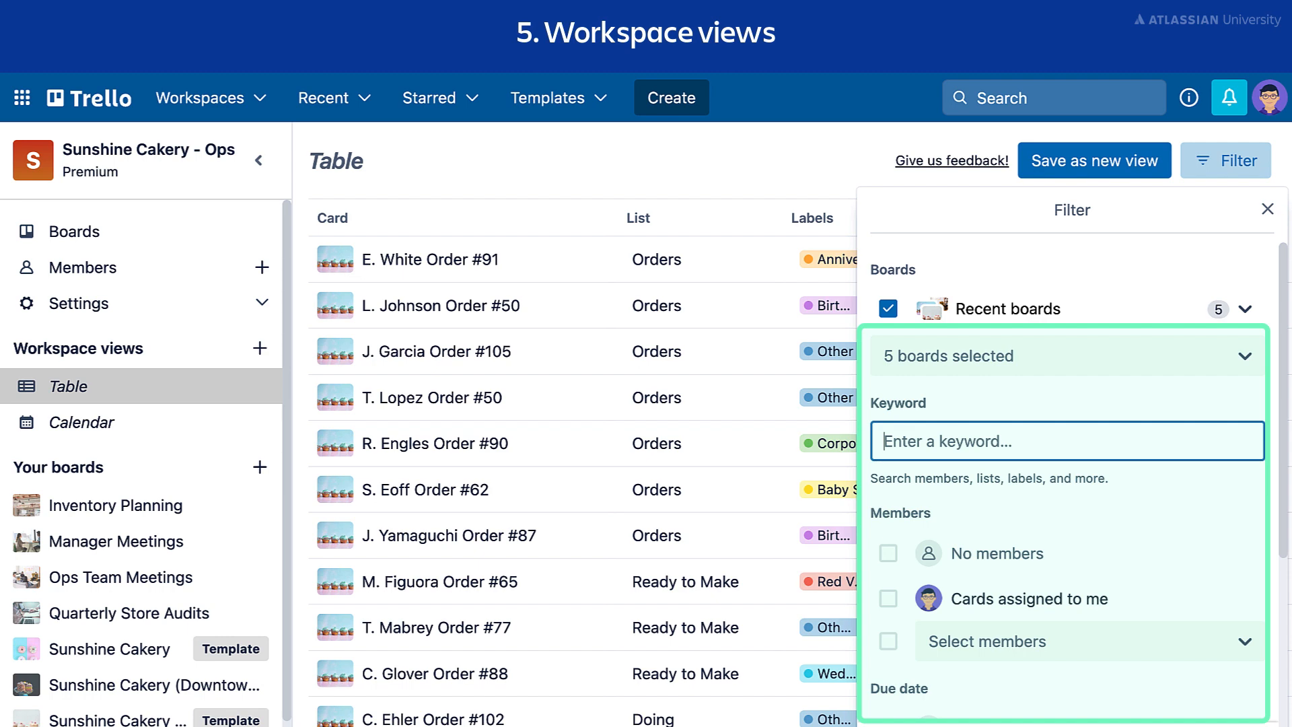
click(1226, 356)
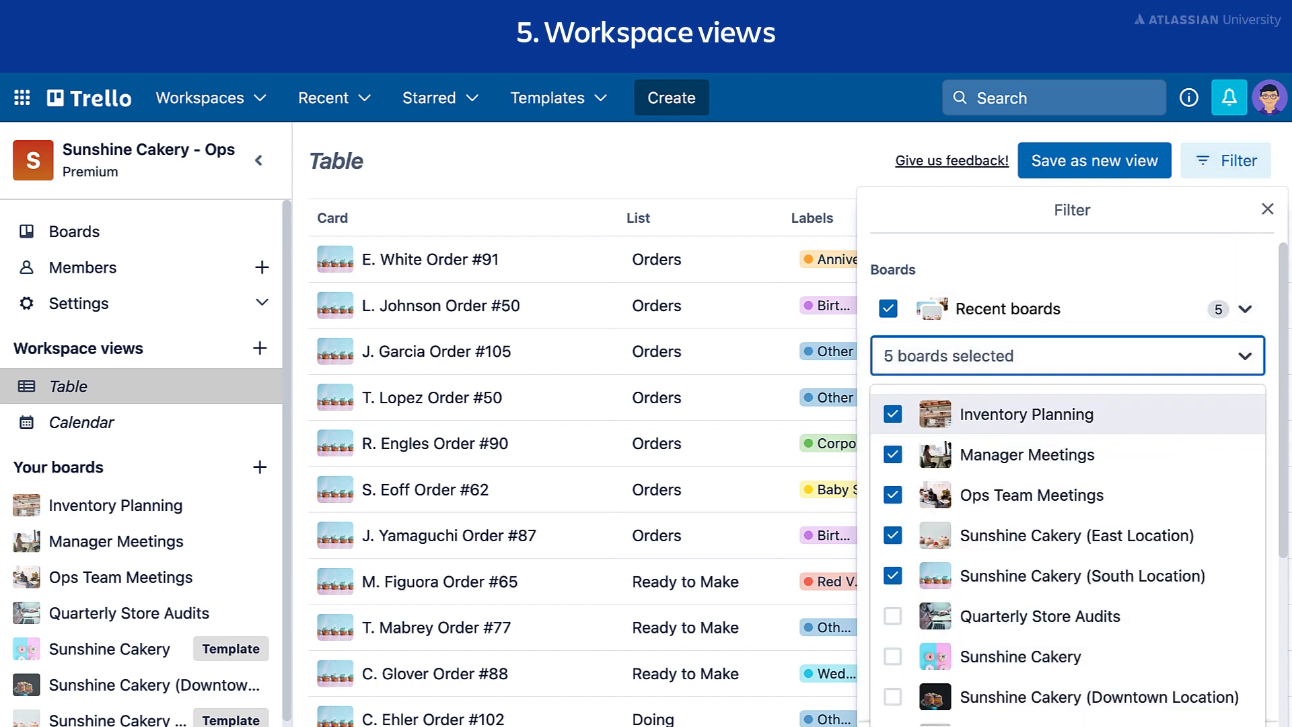
click(893, 415)
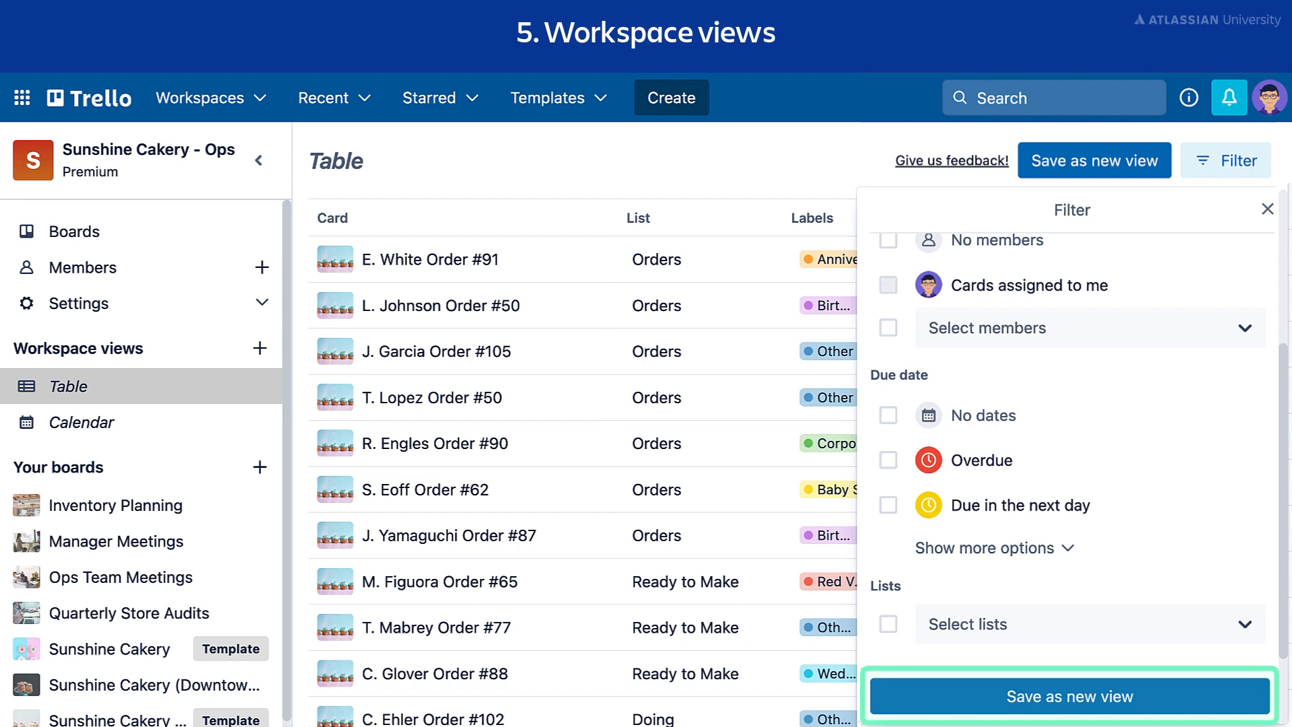
click(888, 285)
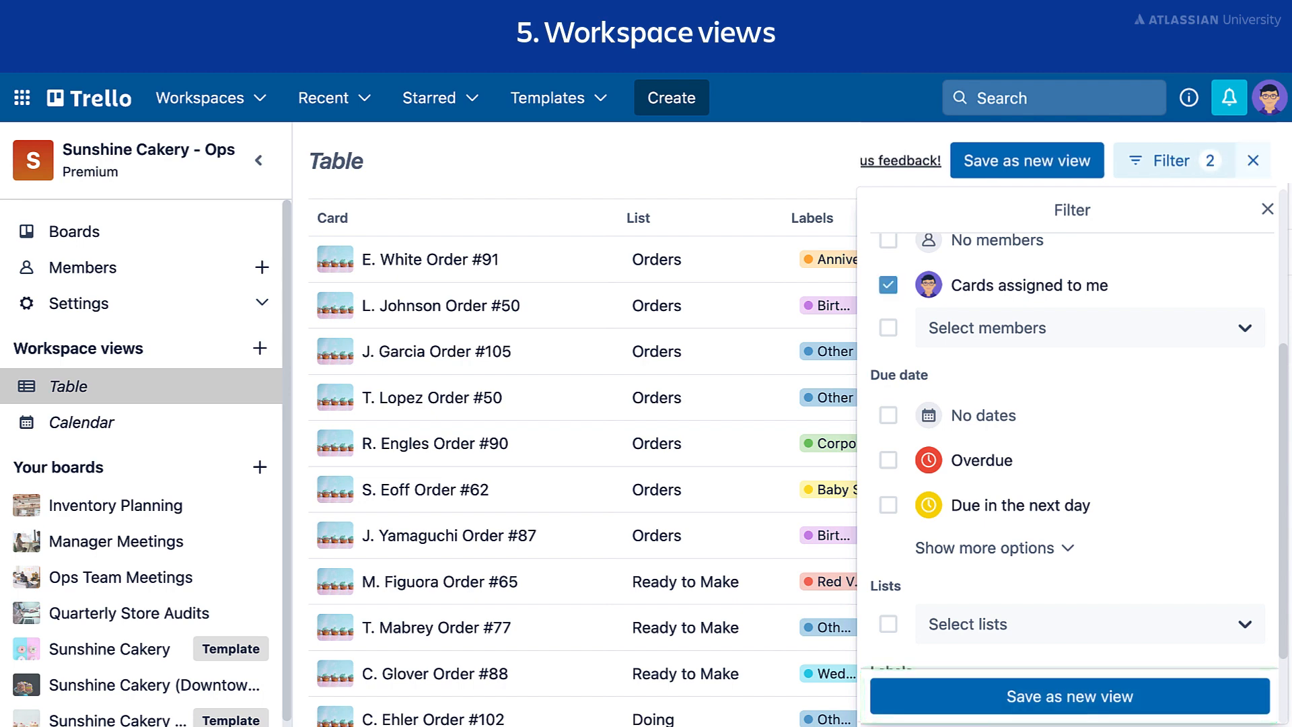
click(1191, 694)
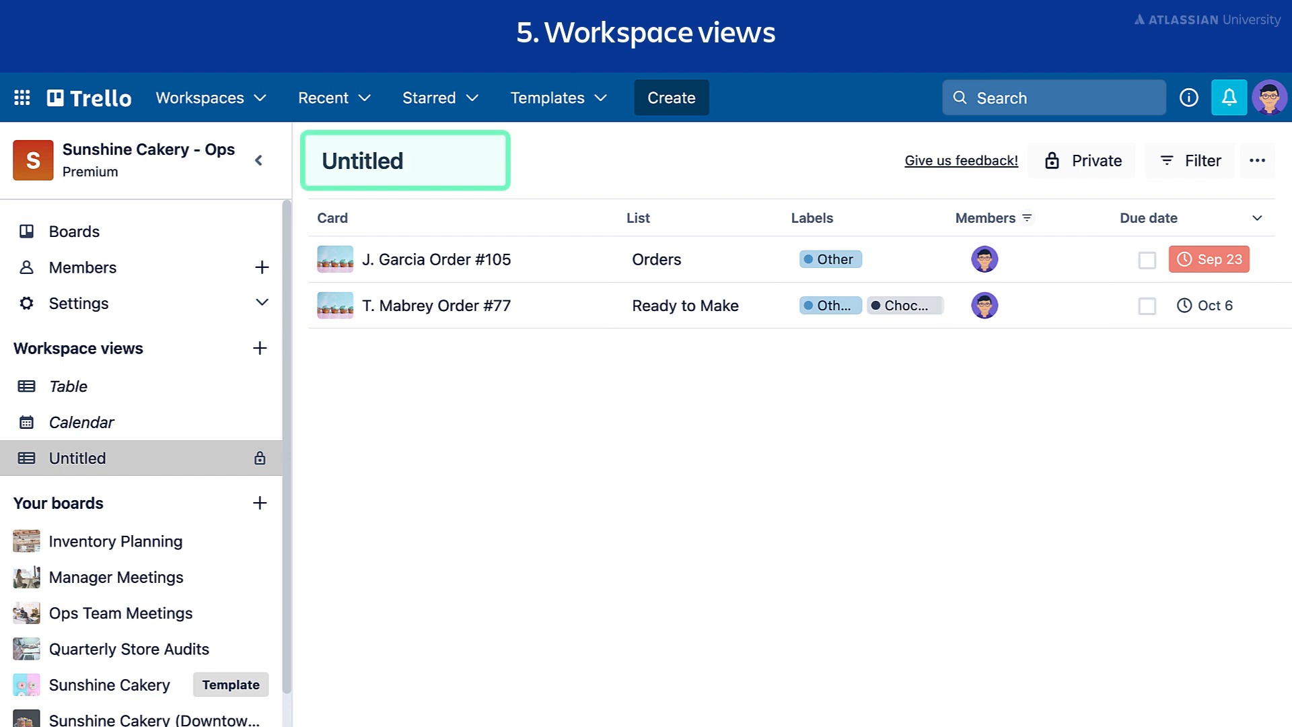
Step: Rename the saved view to 'Ed's Cards', make it Workspace visible, and go to Calendar
click(417, 161)
text(Ed's Cards)
key(Return)
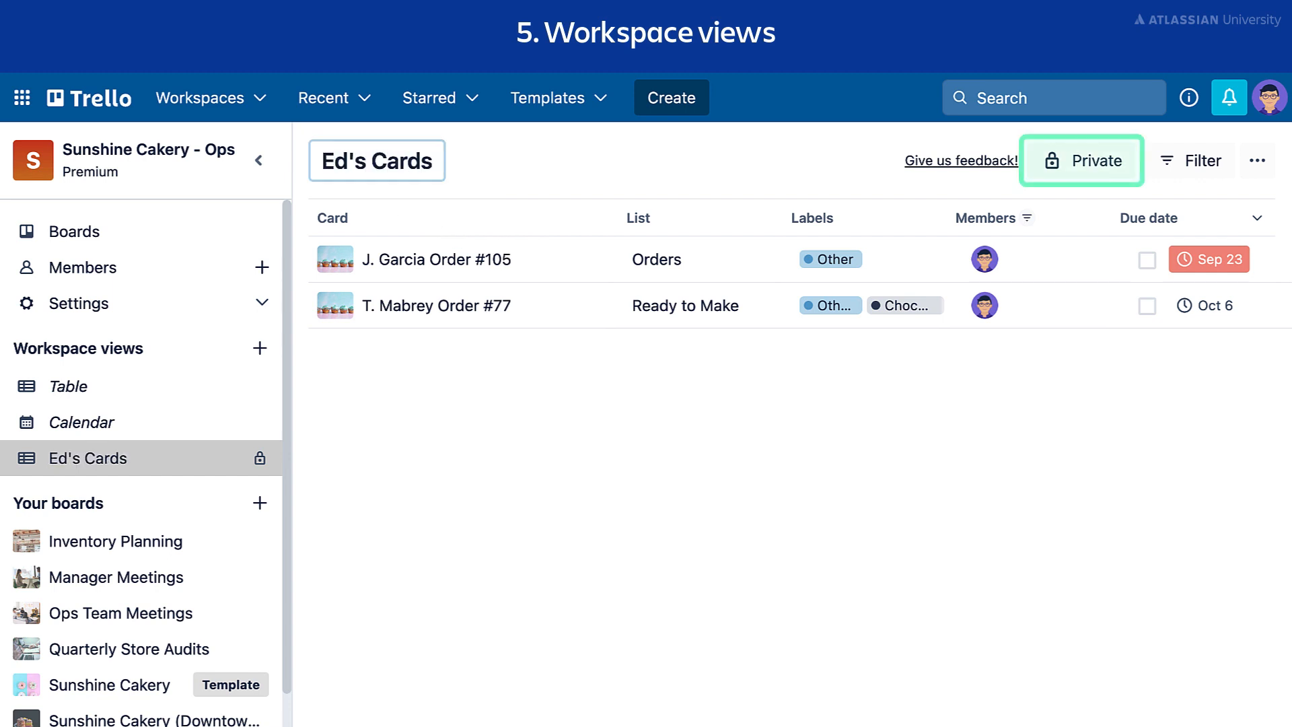
click(1067, 168)
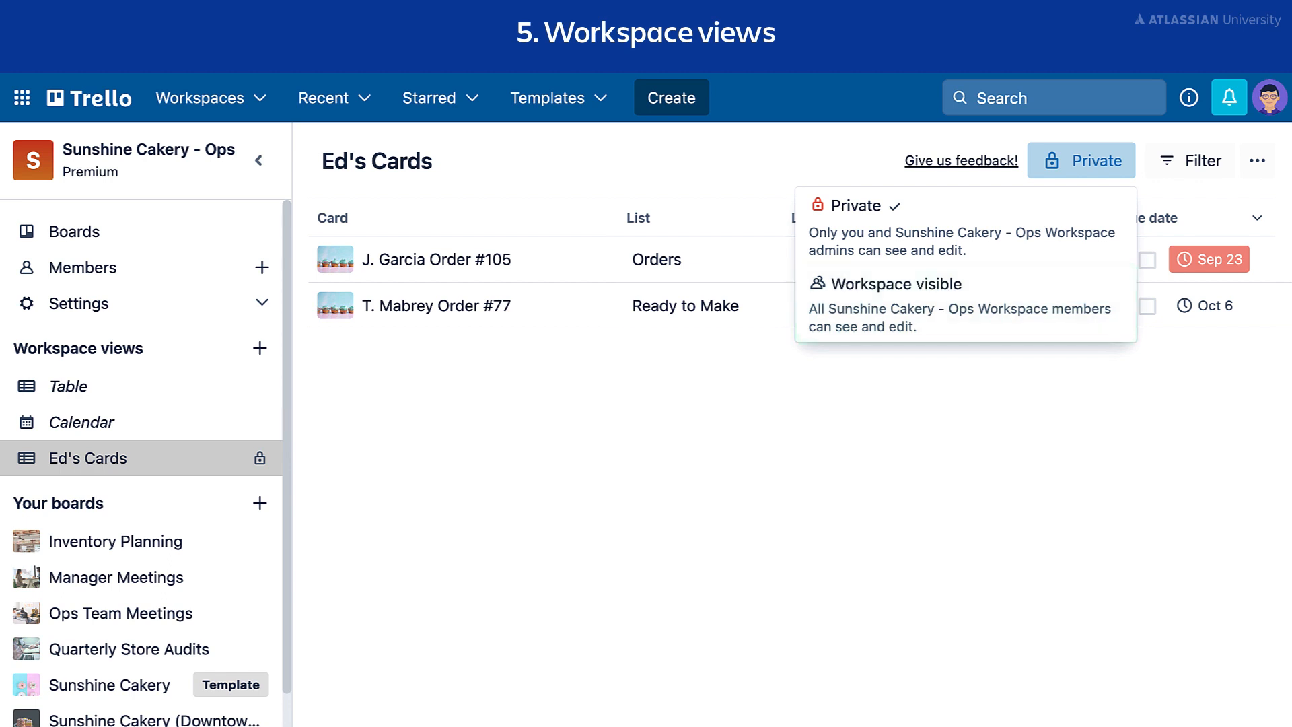
click(965, 304)
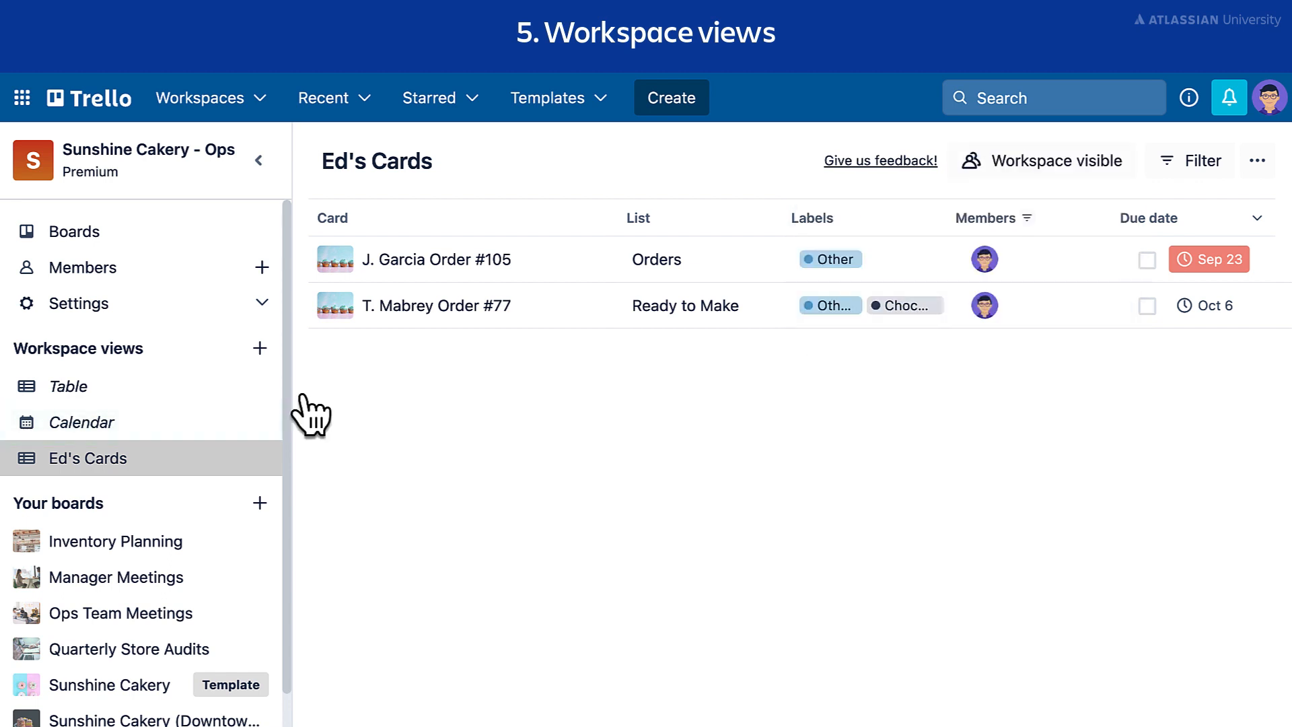
click(173, 431)
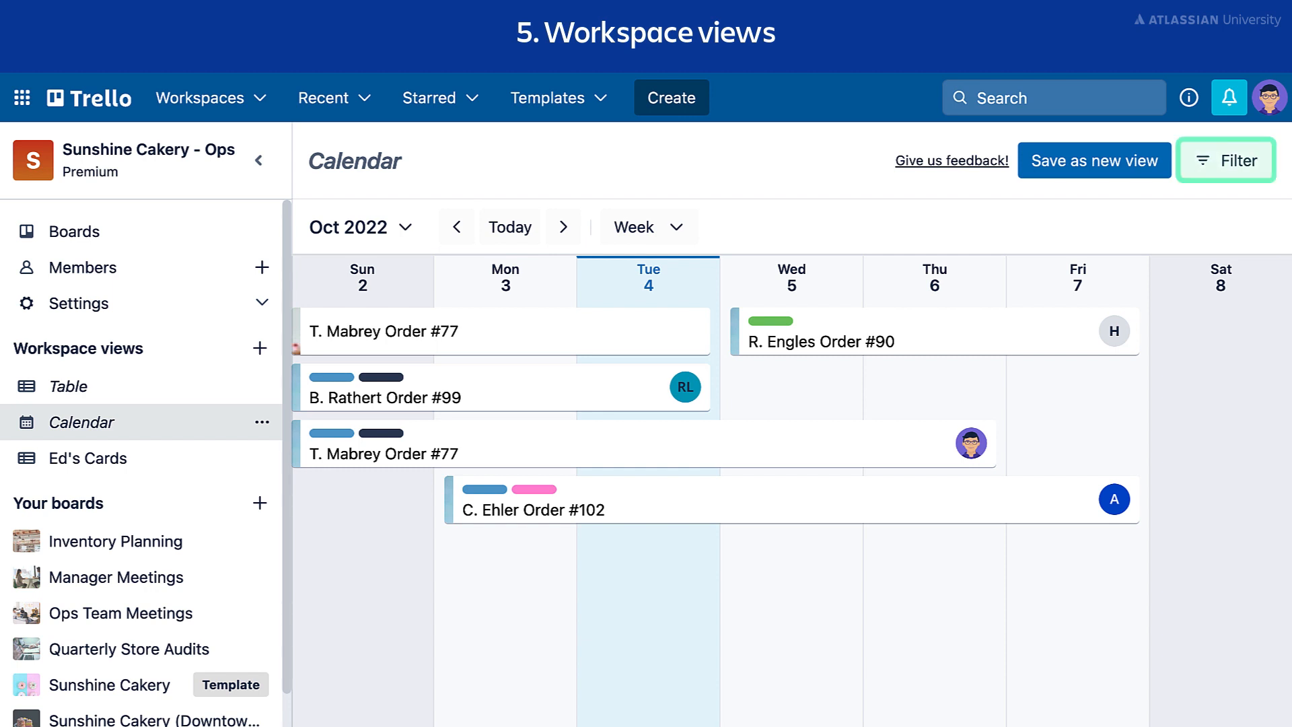
Step: Open the Calendar view's filter options and check the included boards and member filters
click(1208, 165)
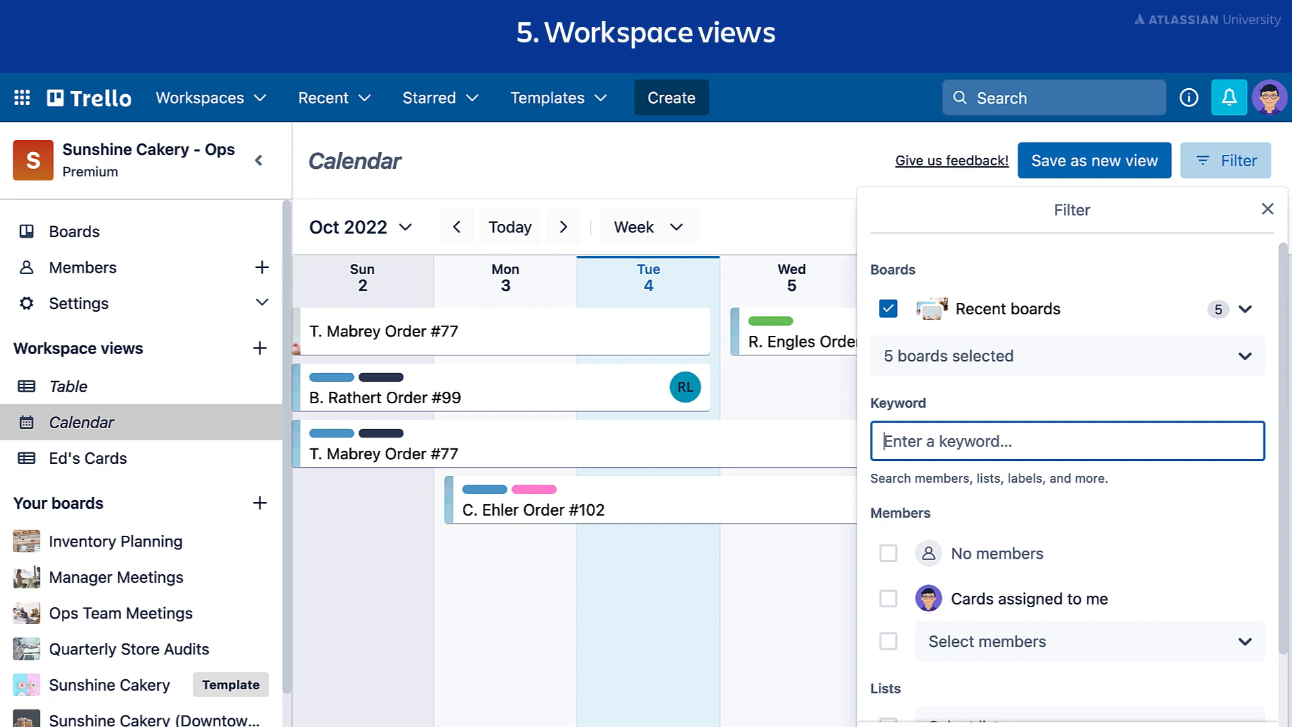
click(1234, 363)
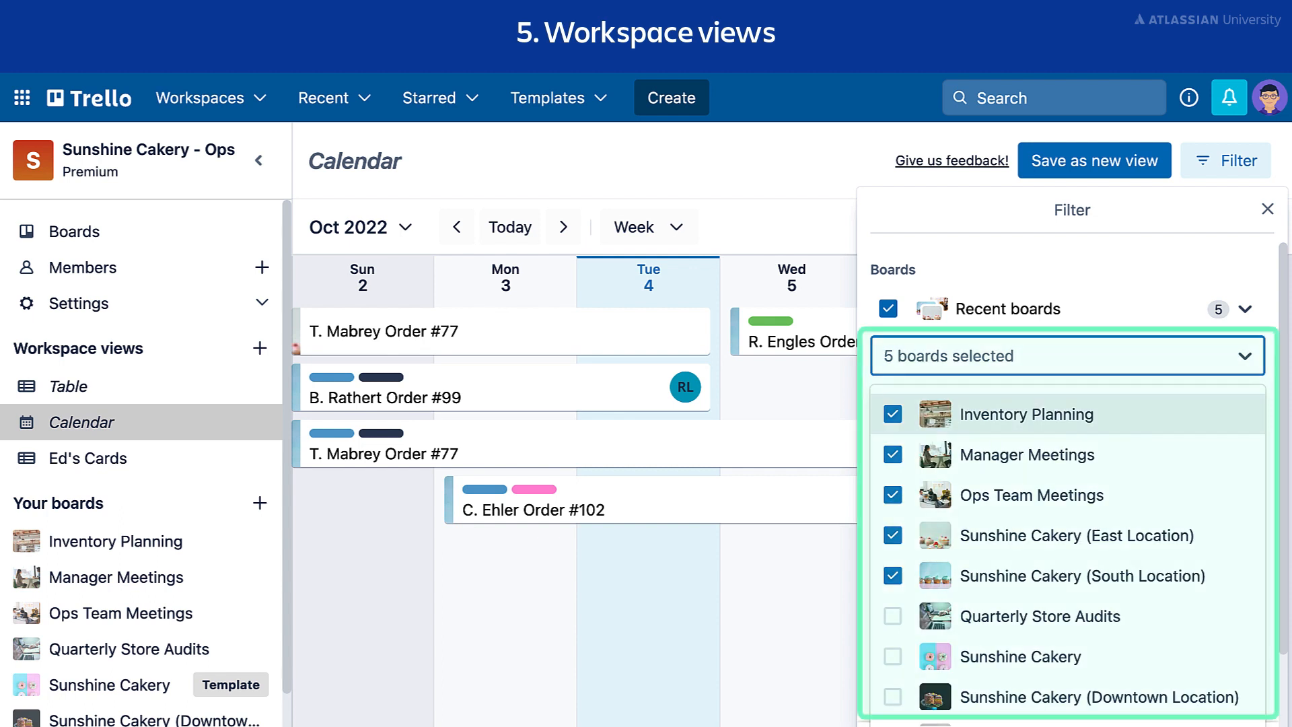
key(Escape)
scroll(1068, 471, down, 3)
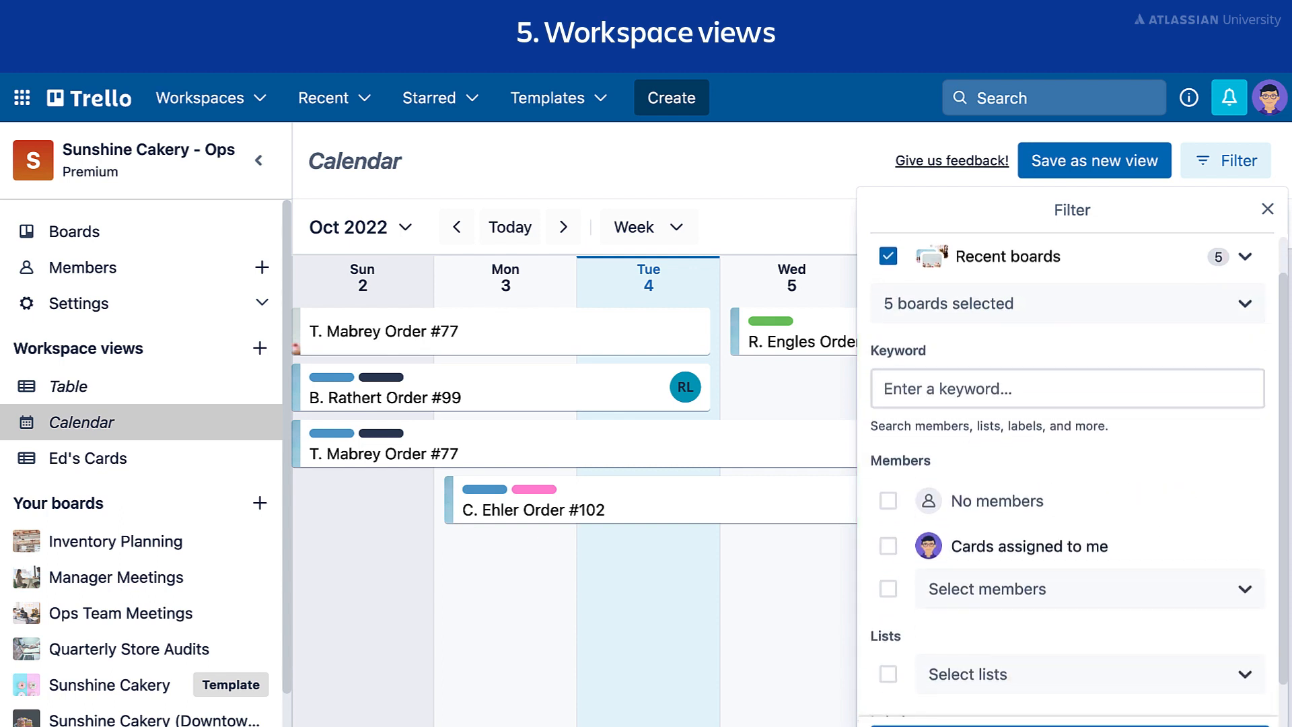